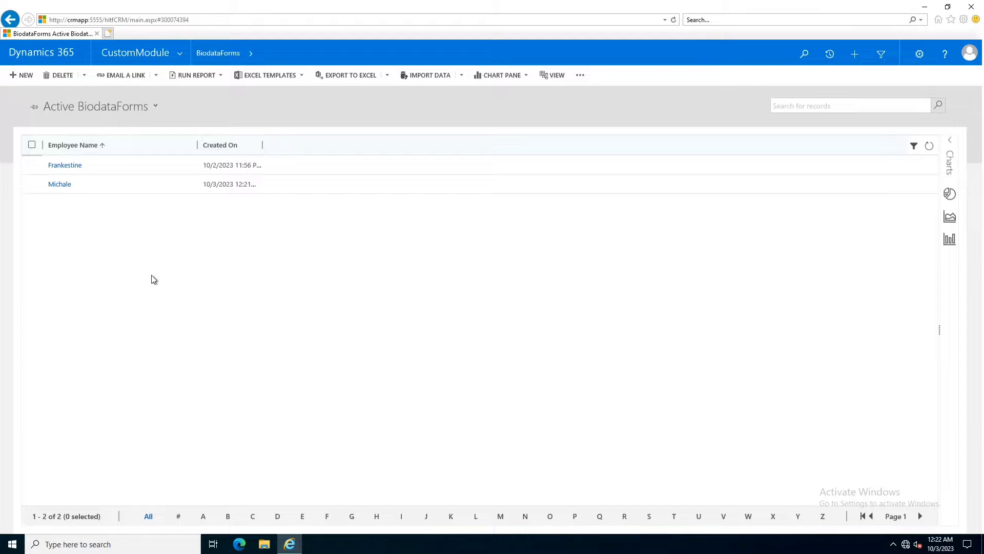
Open the second employee's biodata record and try Experience values <5yrs and <10Yrs to check the Category field's response
left_click(60, 184)
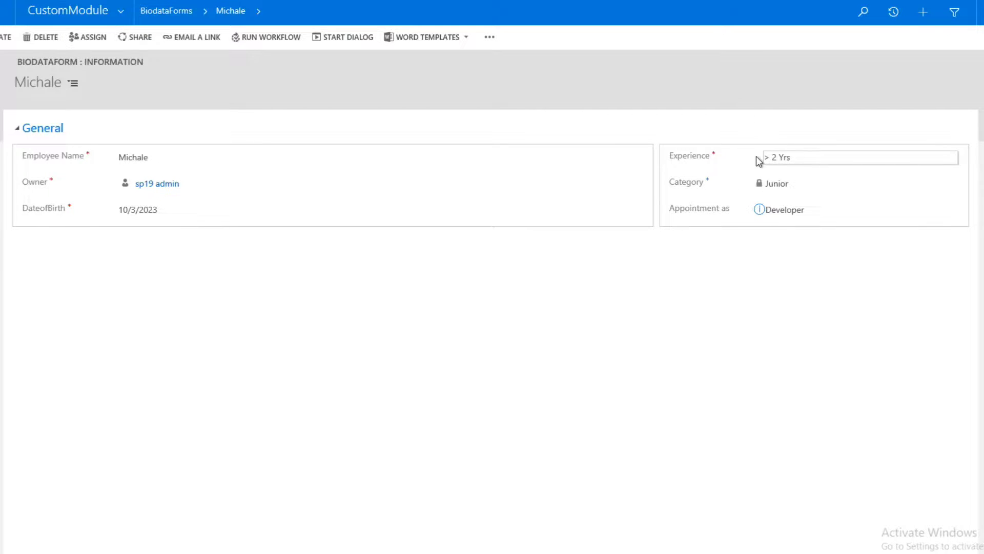
left_click(797, 161)
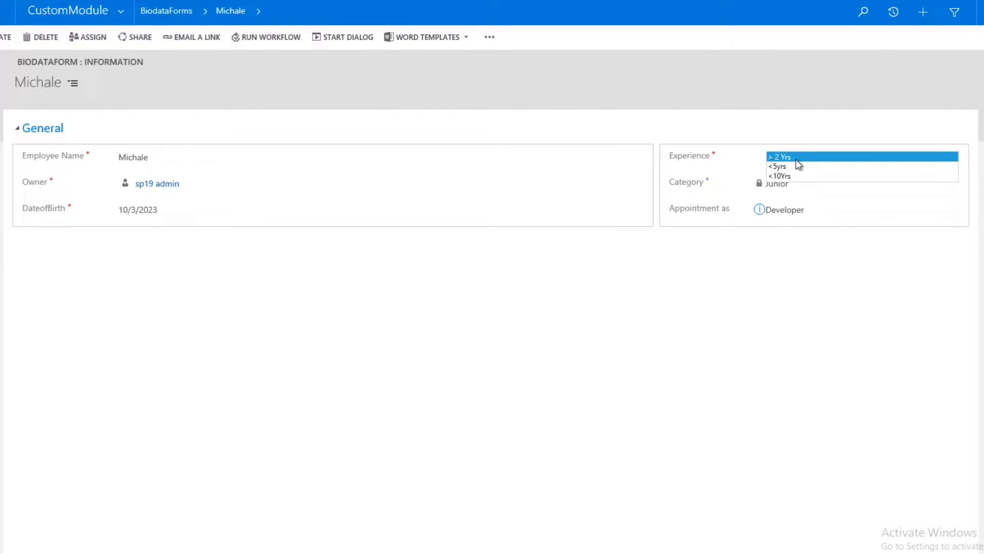
left_click(759, 275)
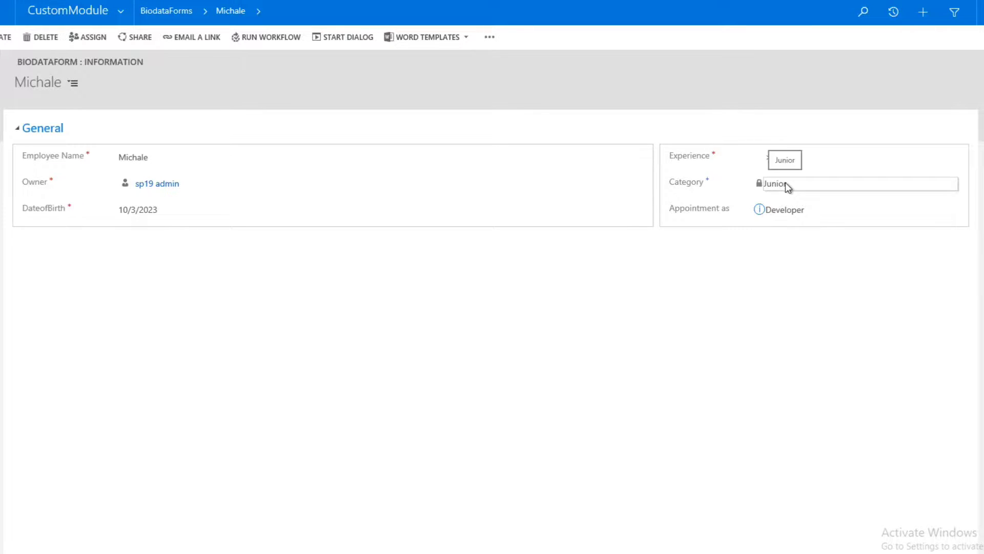
left_click(800, 160)
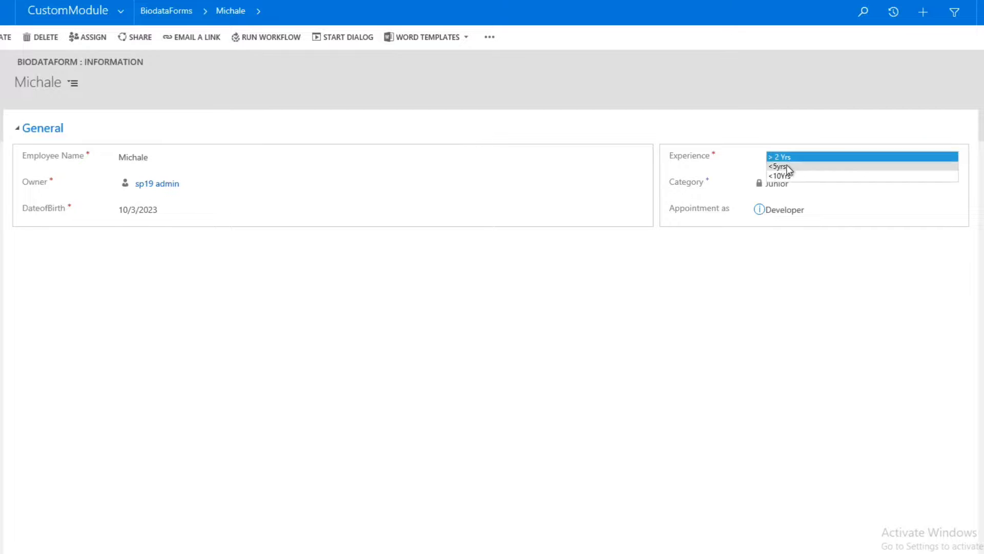
left_click(791, 172)
left_click(798, 157)
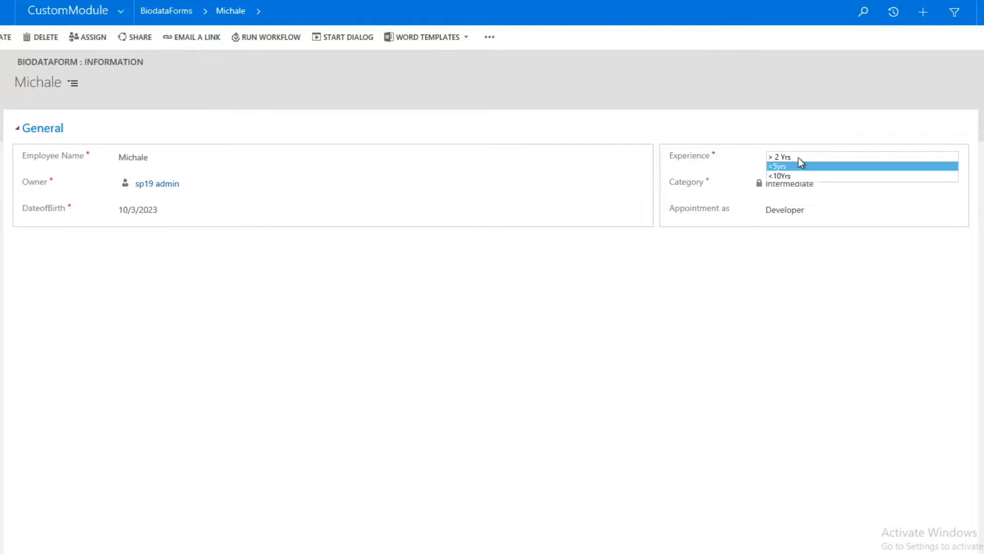
left_click(791, 177)
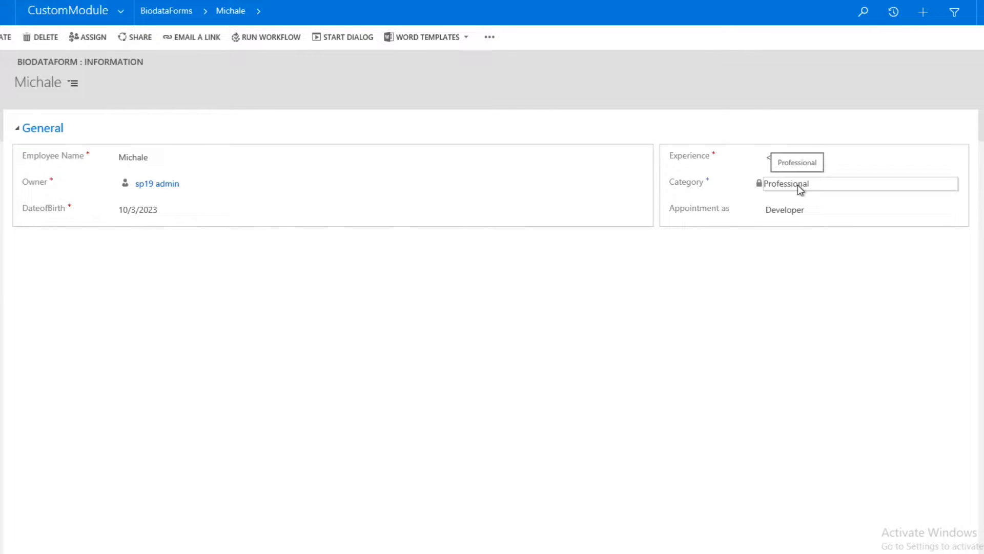
Set the record's Experience to > 2 Yrs and apply the system suggestion for Appointment as
left_click(813, 157)
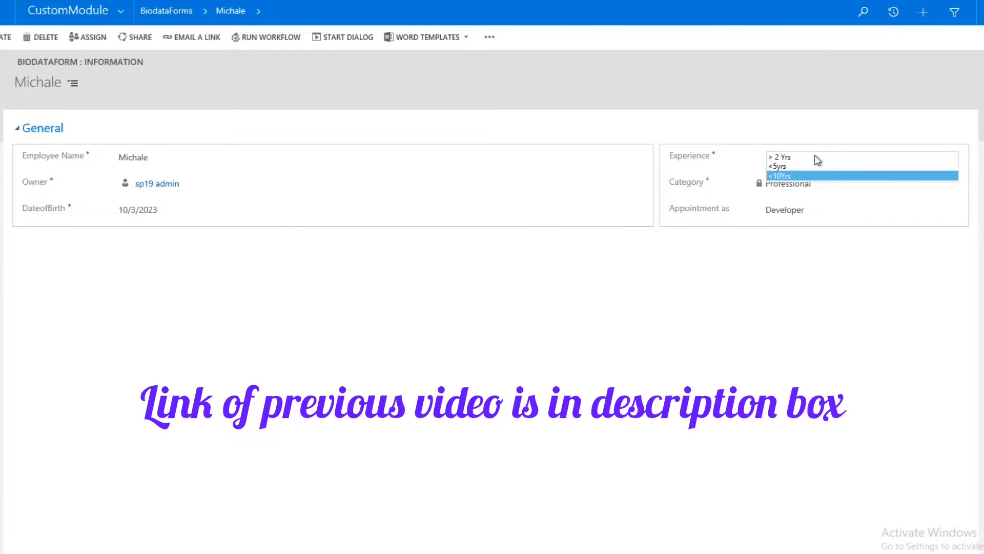
left_click(786, 159)
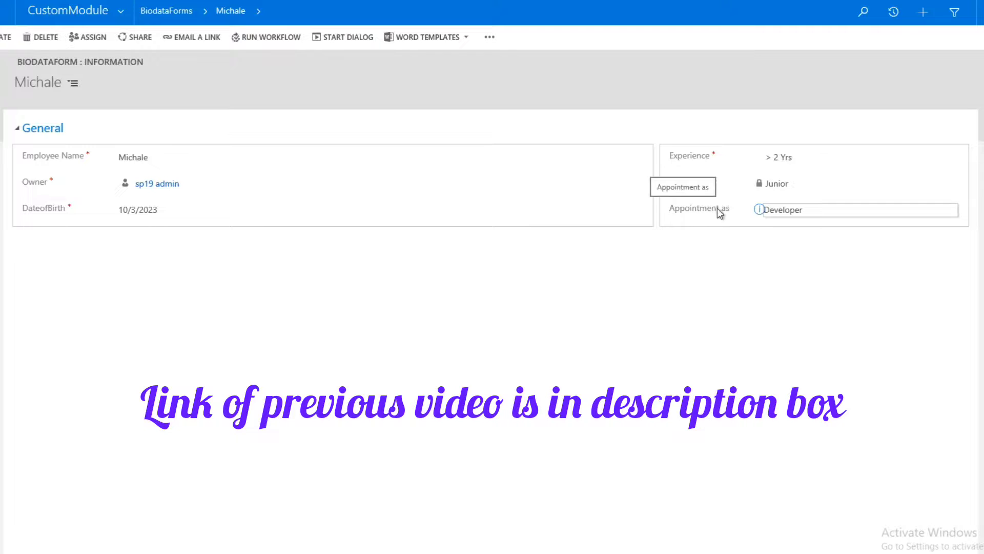
left_click(759, 209)
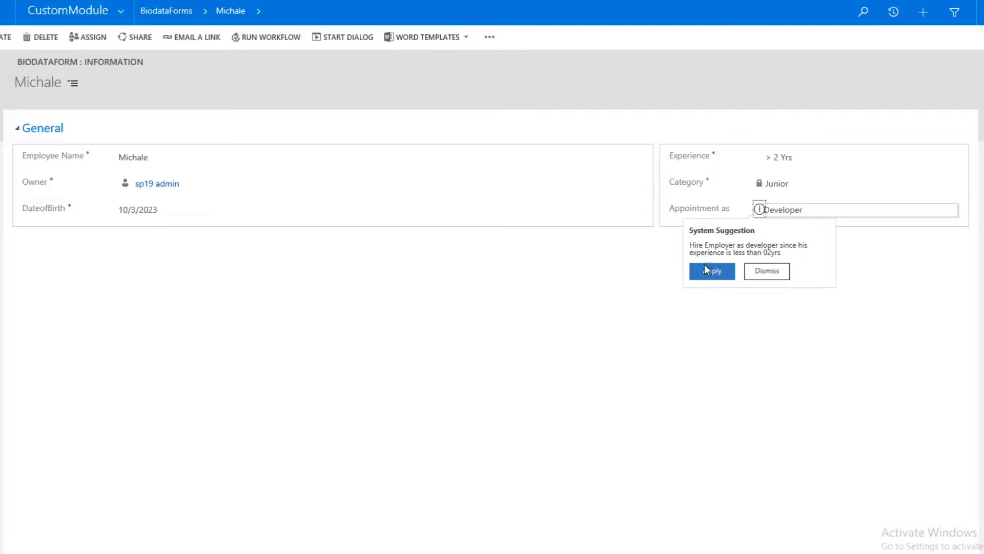
left_click(707, 279)
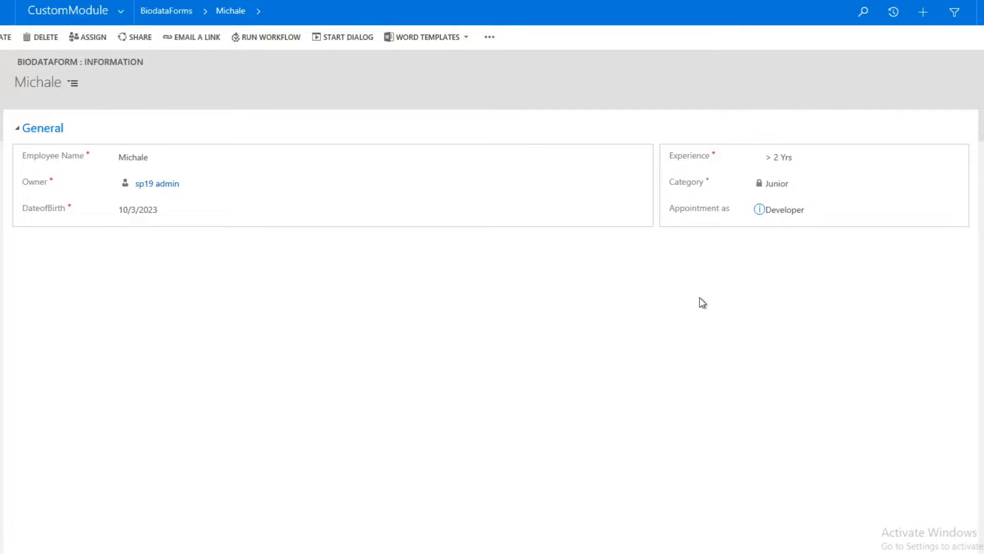
Start a new BioDataForm record from the BiodataForms list and fill in the employee's name
left_click(147, 14)
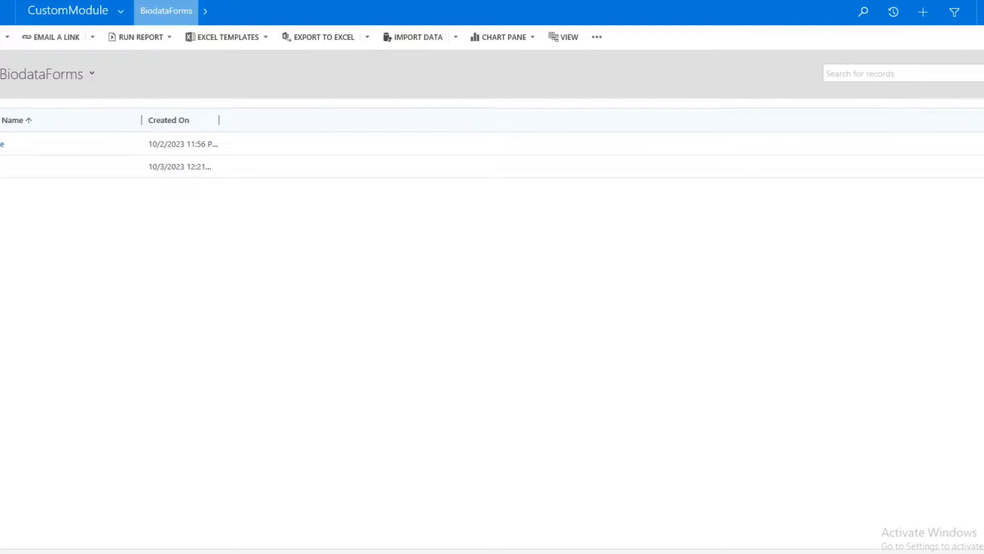
left_click(1, 37)
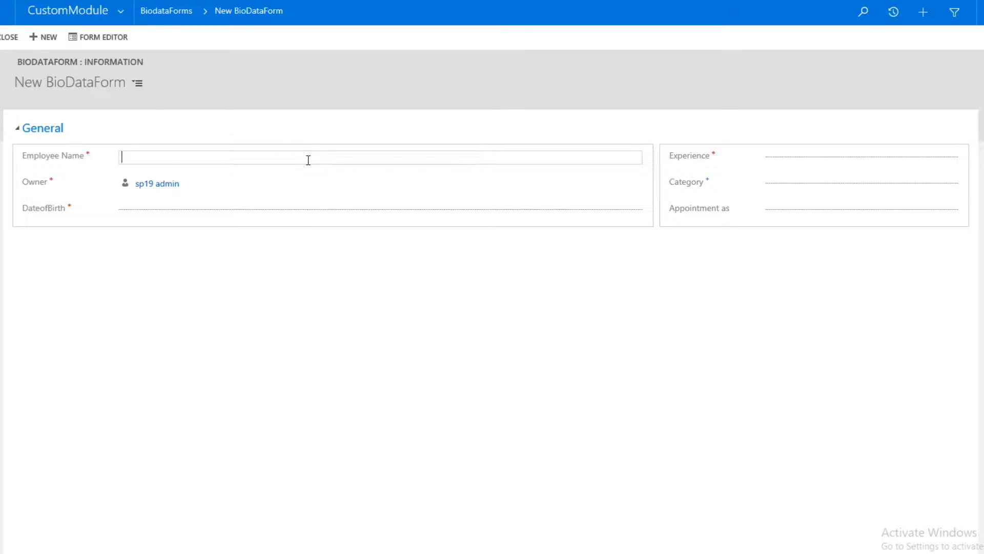
type("Clarf")
Pick the employee's date of birth in the DateofBirth calendar
left_click(236, 212)
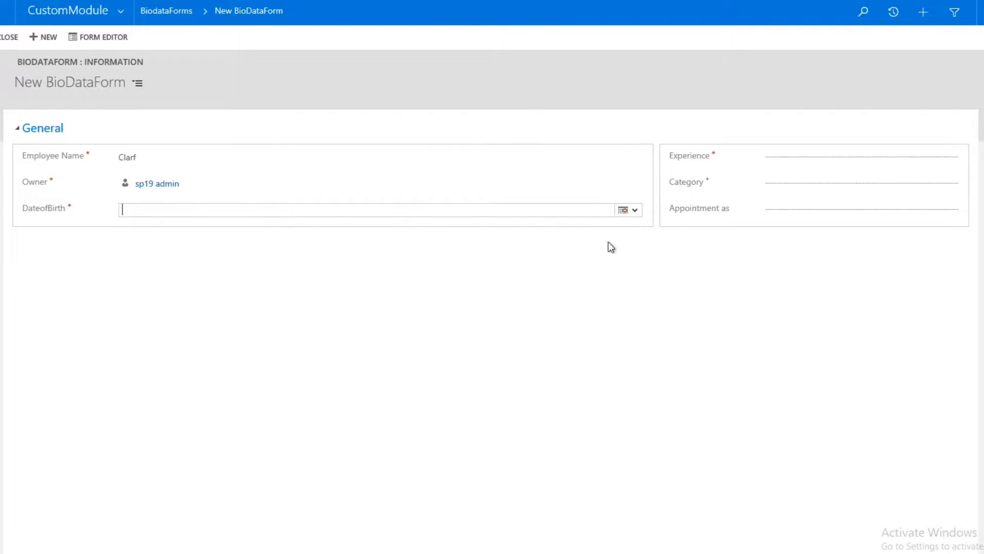
left_click(623, 211)
left_click(658, 78)
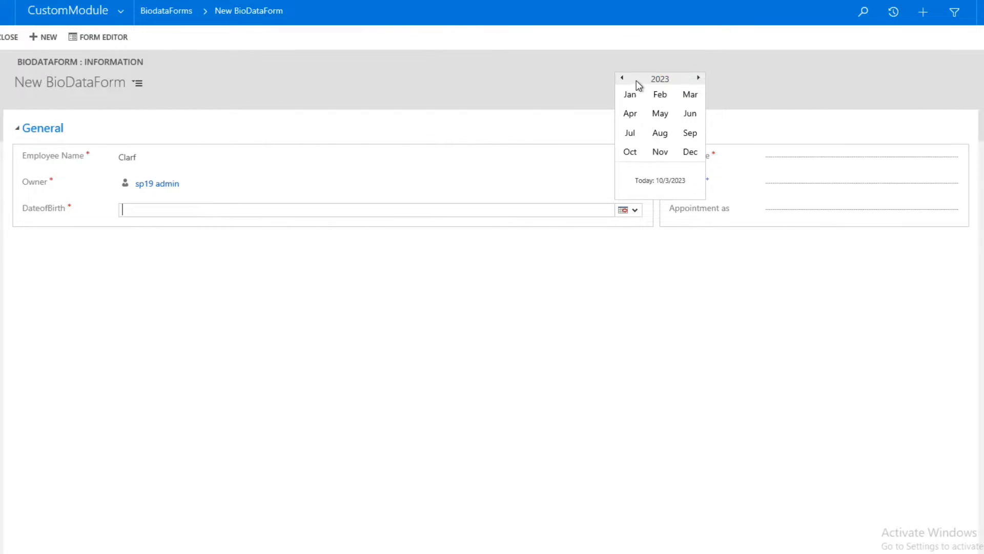
left_click(623, 78)
left_click(623, 78)
left_click(623, 78)
left_click(623, 78)
double_click(624, 78)
double_click(624, 77)
double_click(624, 78)
double_click(625, 79)
double_click(625, 79)
left_click(625, 79)
left_click(625, 79)
left_click(660, 115)
left_click(662, 157)
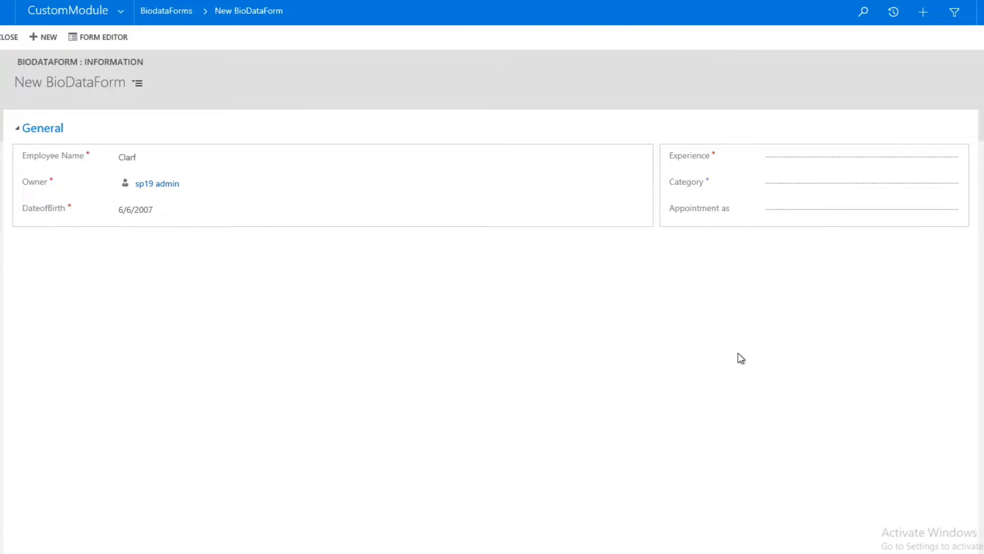
Set Experience to > 2 Yrs on the new record and apply the suggested Developer value for Appointment as
left_click(827, 162)
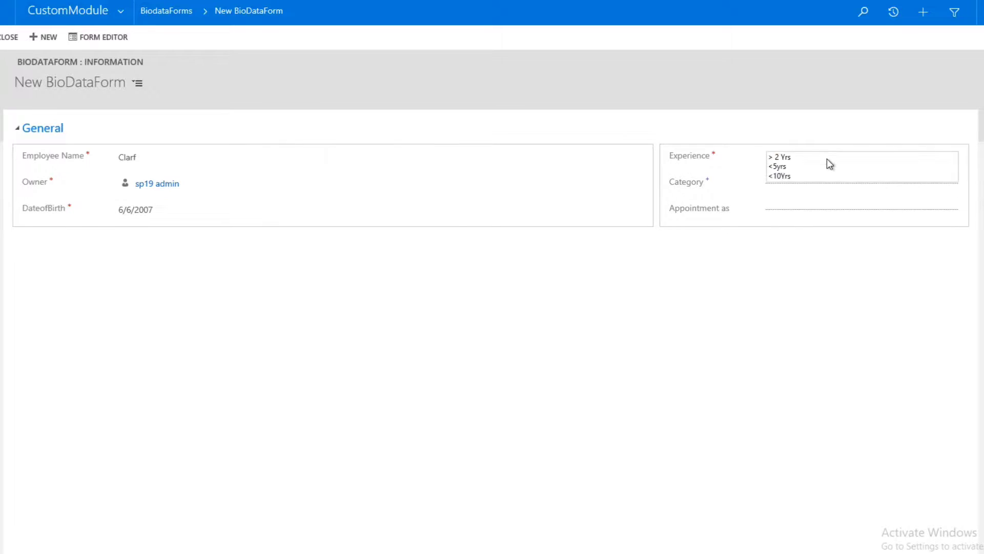
left_click(792, 158)
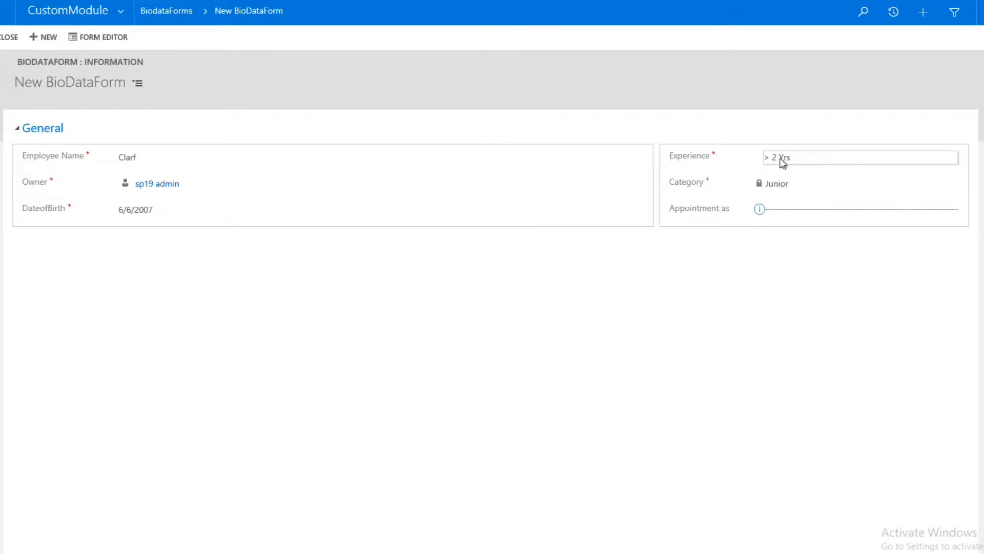
left_click(759, 209)
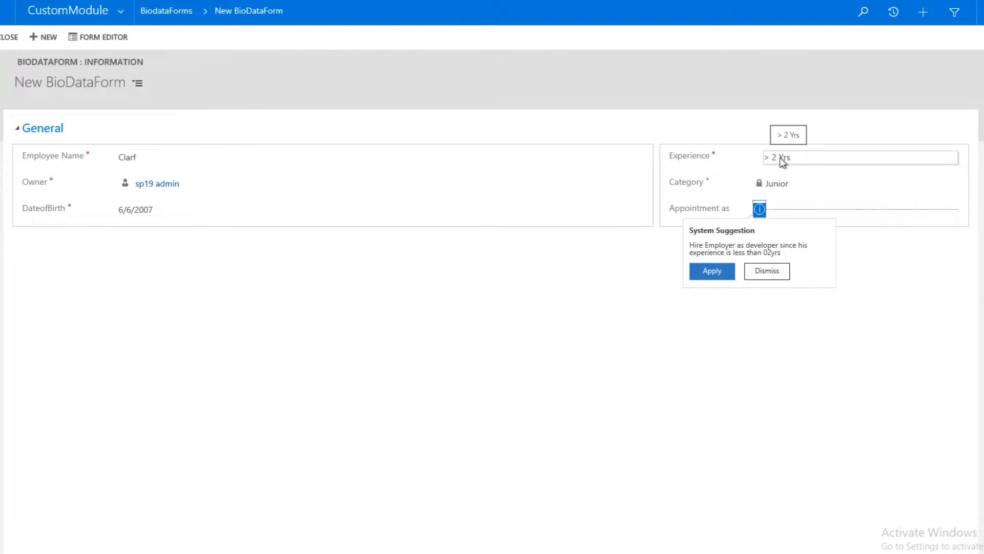
left_click(717, 273)
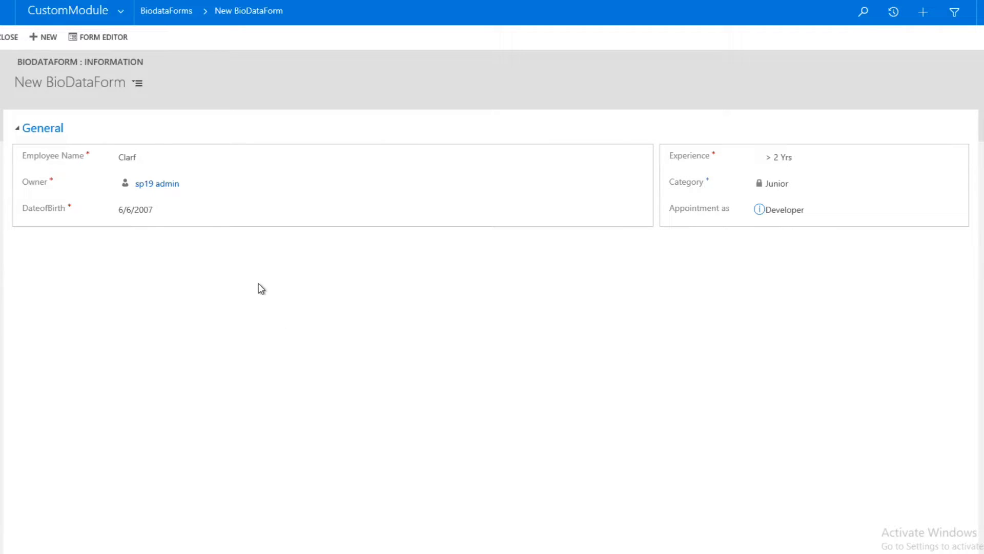
left_click(169, 10)
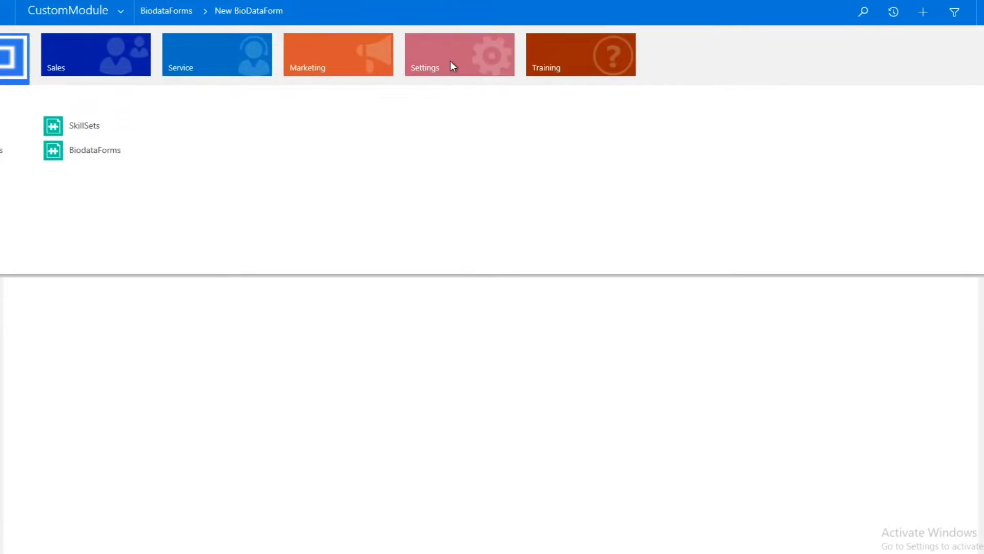
left_click(451, 66)
left_click(90, 126)
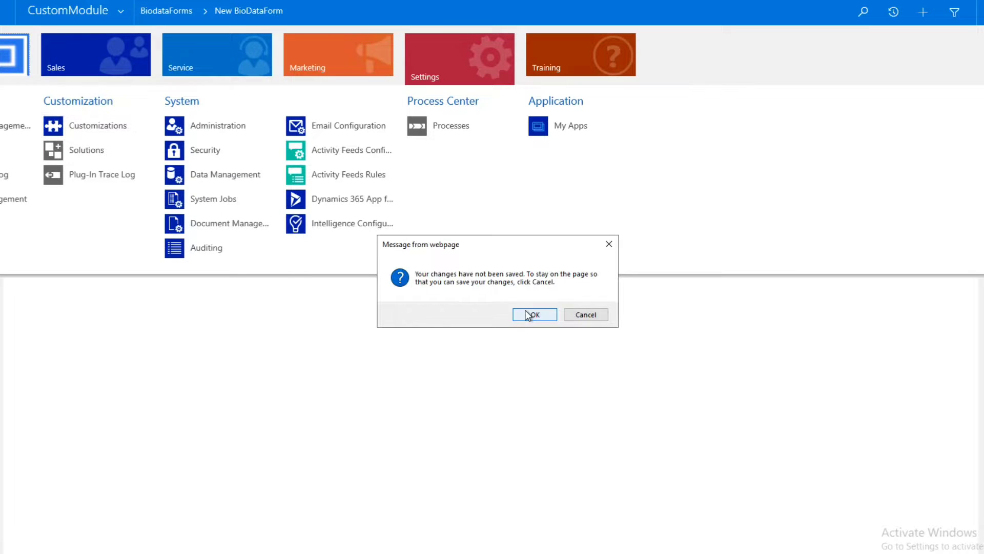
left_click(570, 315)
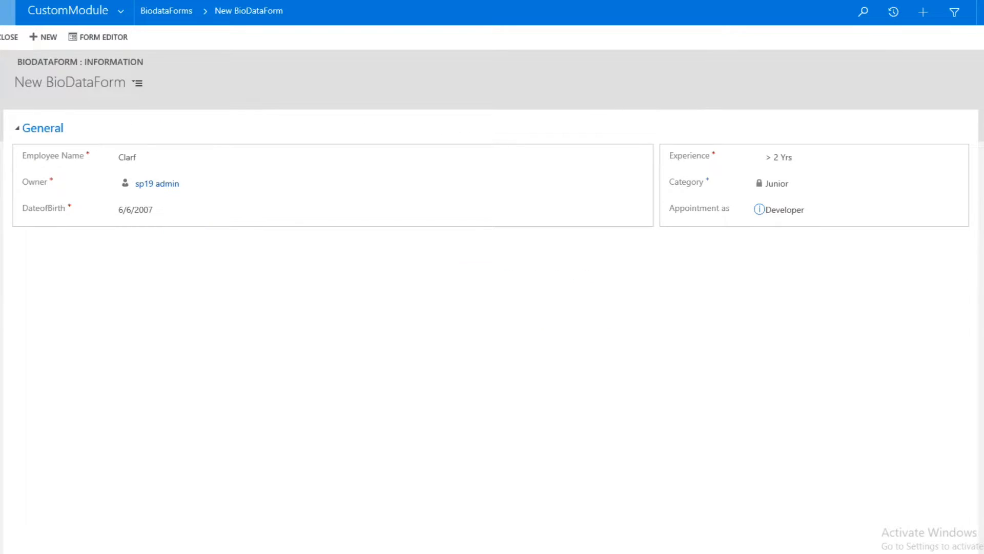
Save the new biodata record and open Customize the System under the Customizations settings
key("ctrl+s")
left_click(120, 13)
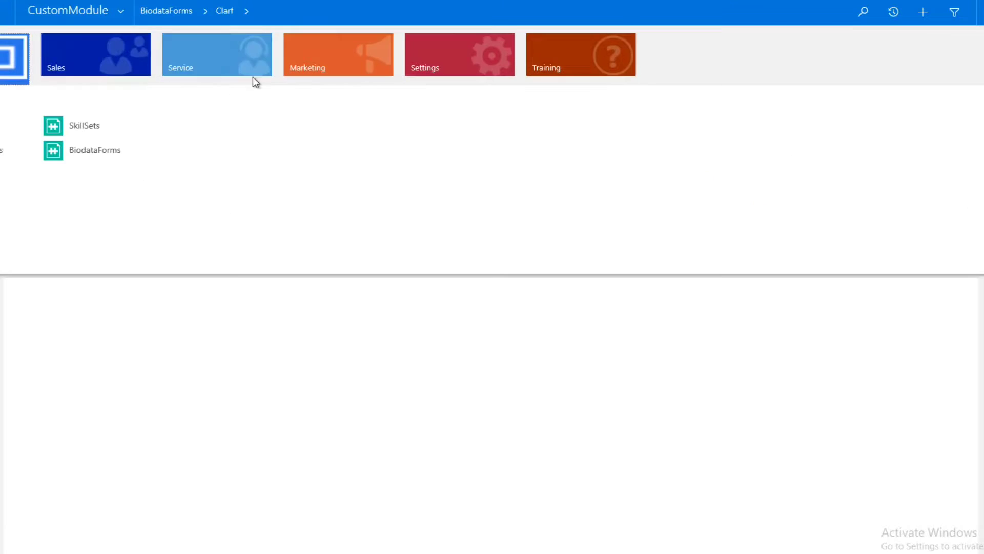
left_click(409, 62)
left_click(102, 126)
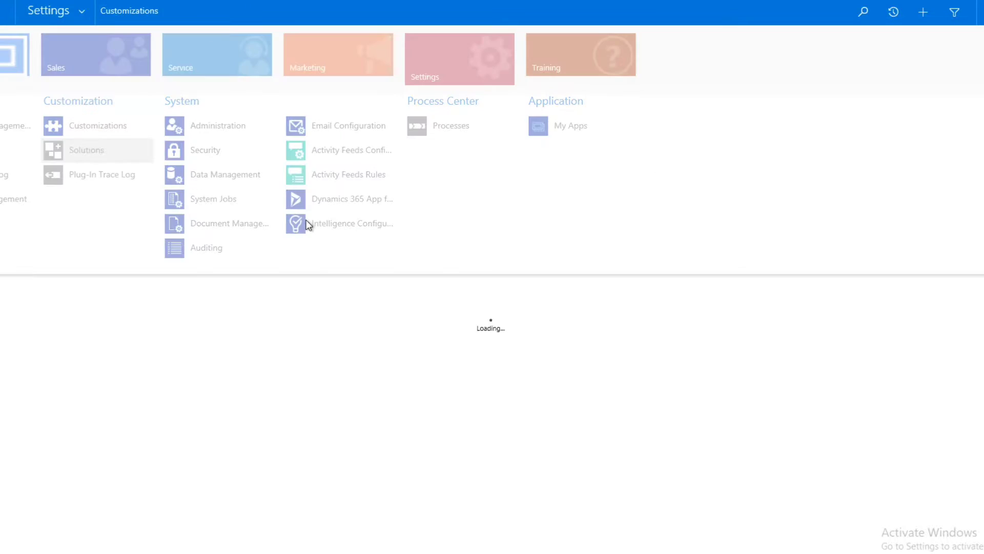
left_click(20, 81)
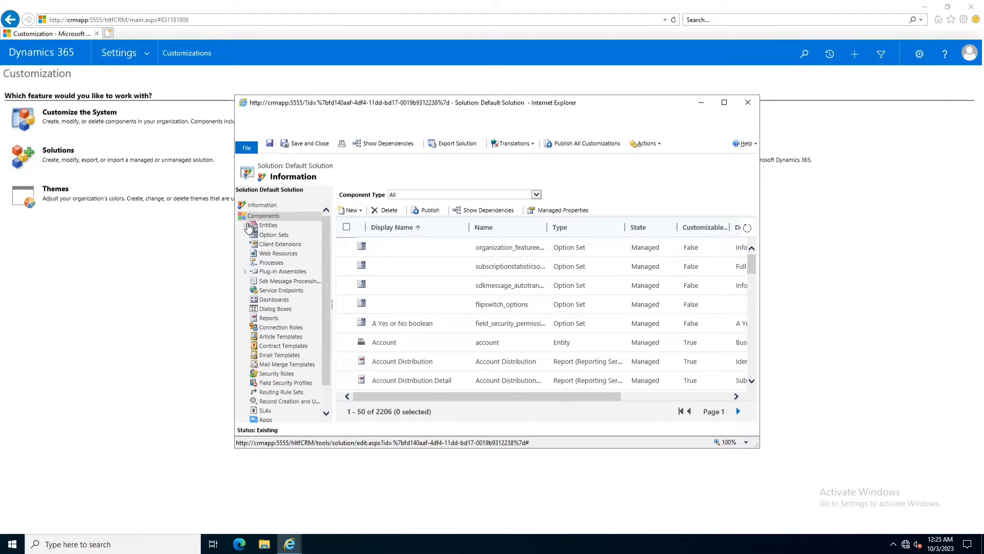
Maximize the Default Solution window and open the BioDataForm entity's Business Rules
left_click(245, 225)
left_click(725, 103)
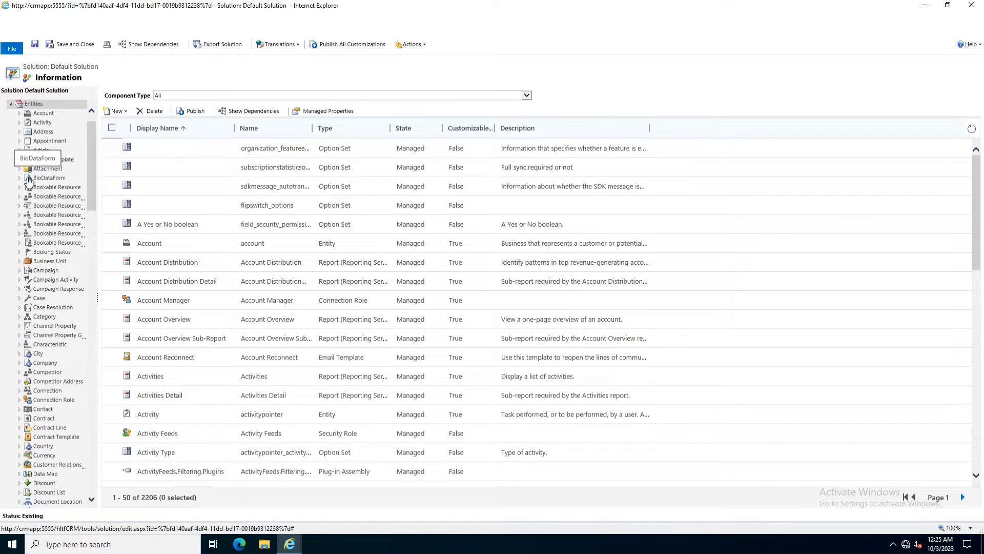
left_click(23, 180)
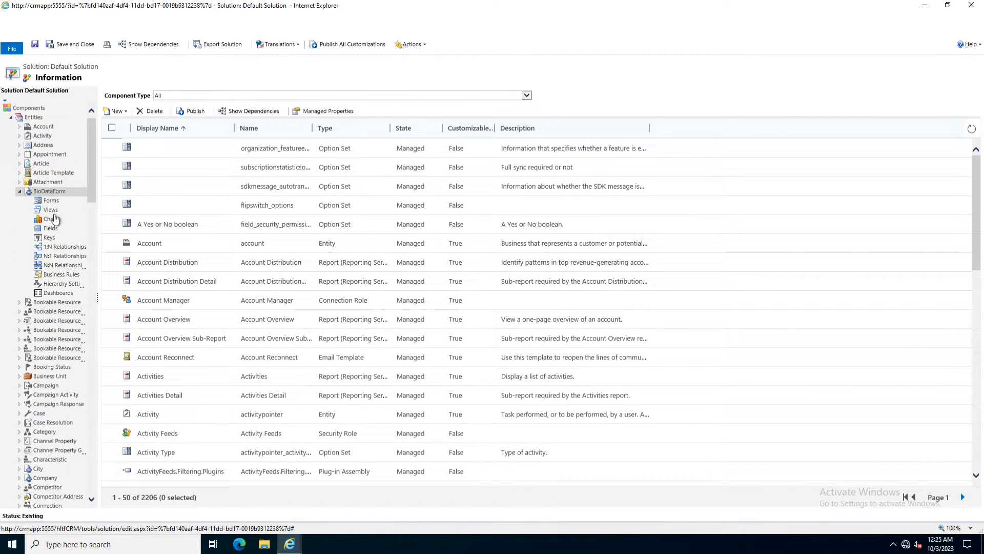
left_click(59, 275)
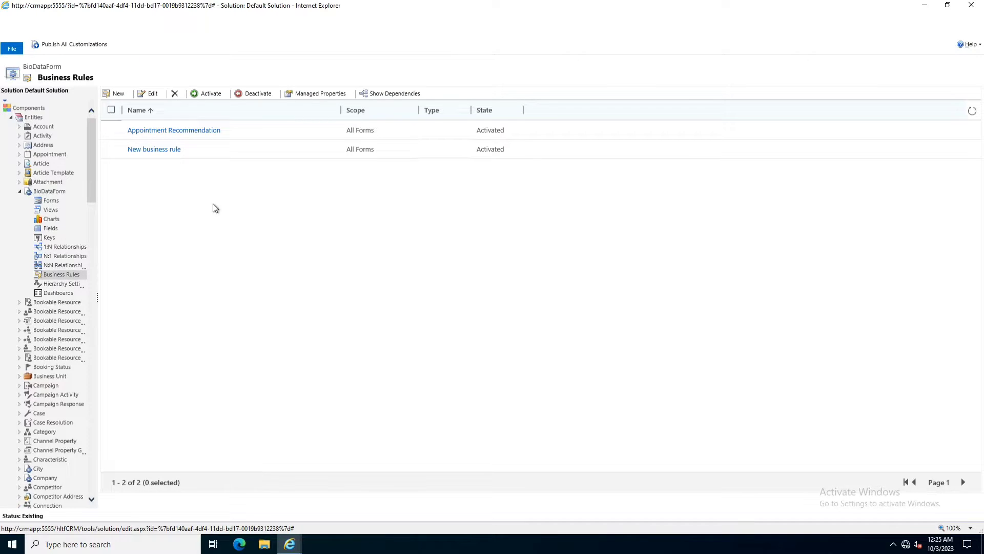
Deactivate the Appointment Recommendation business rule and delete it
left_click(112, 129)
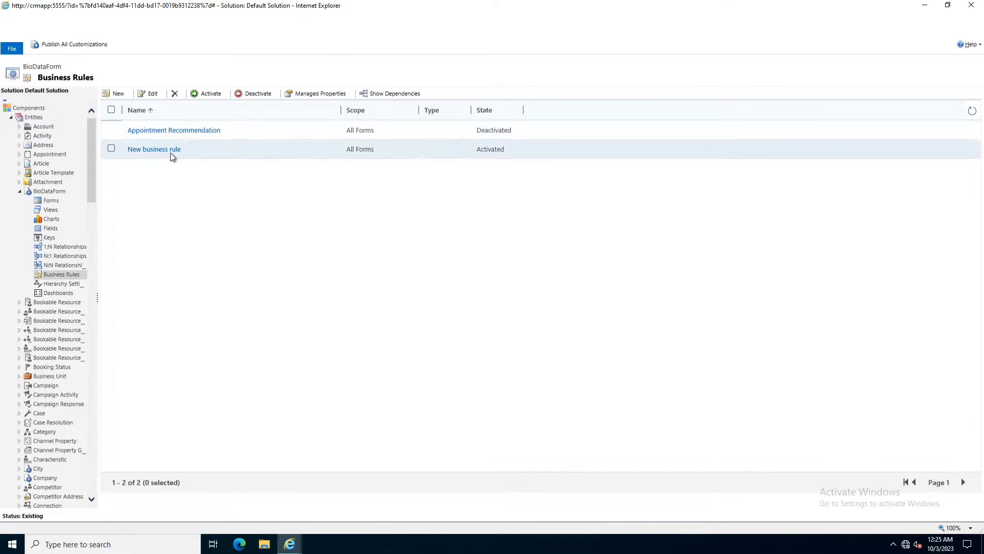
left_click(112, 131)
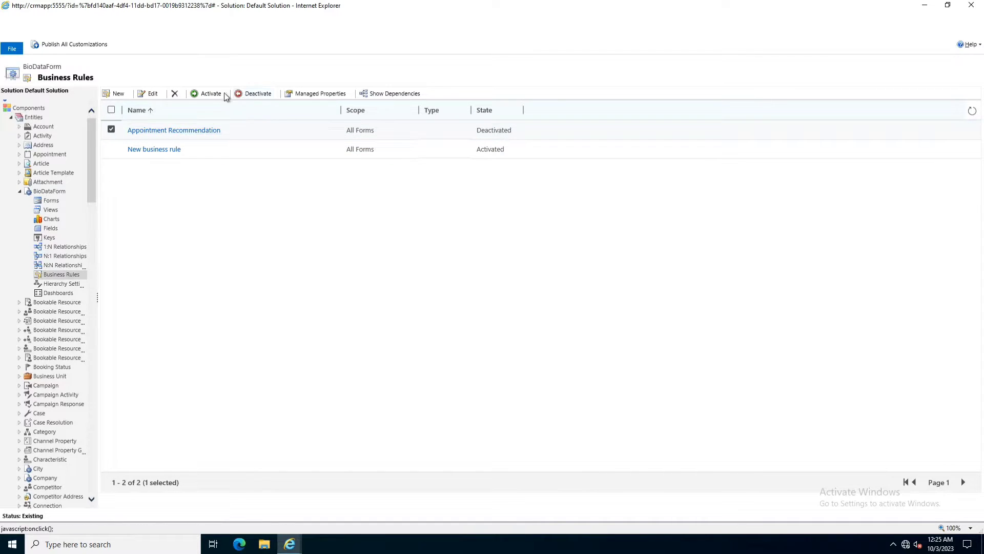
left_click(174, 93)
left_click(551, 309)
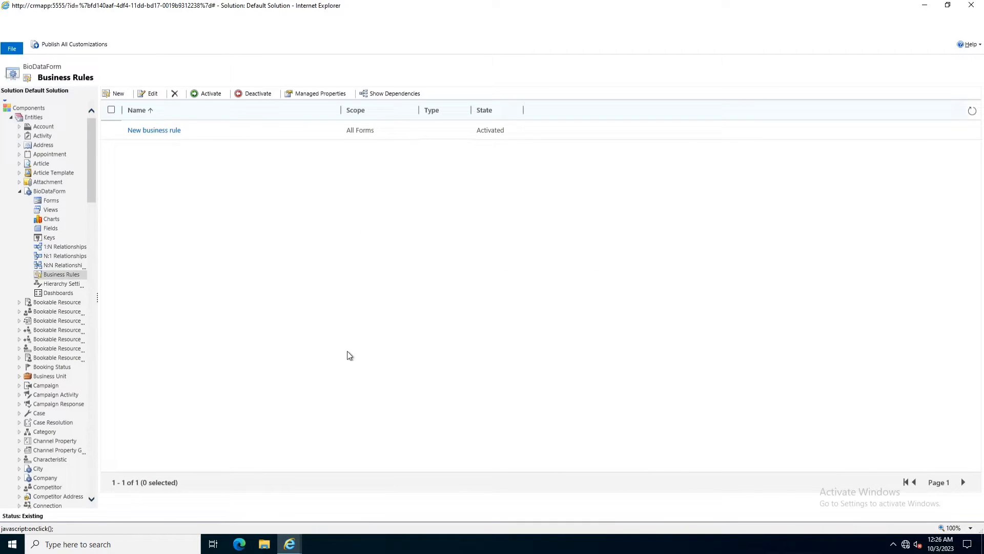
Create a new business rule for BioDataForm and enter Recommendation as its condition's display name
left_click(113, 95)
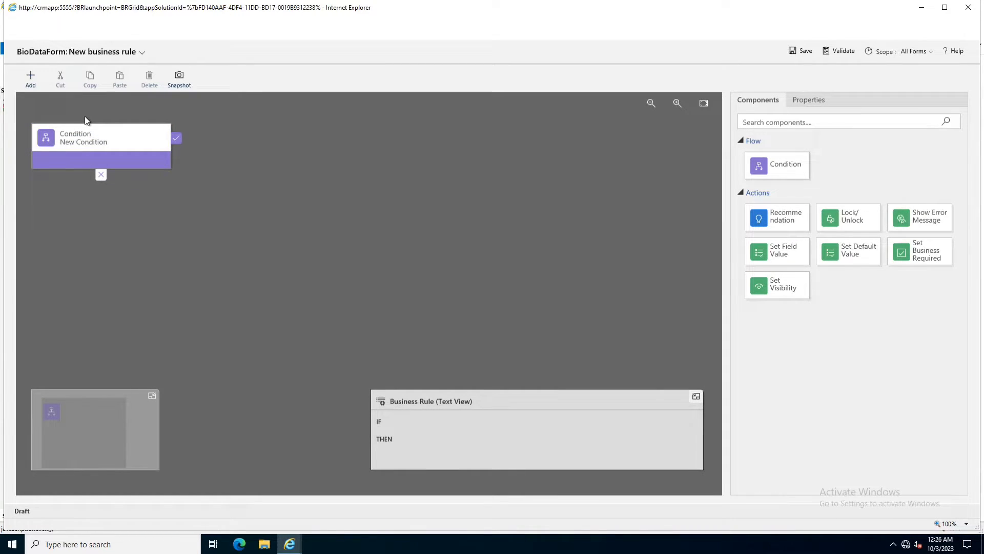
left_click(93, 145)
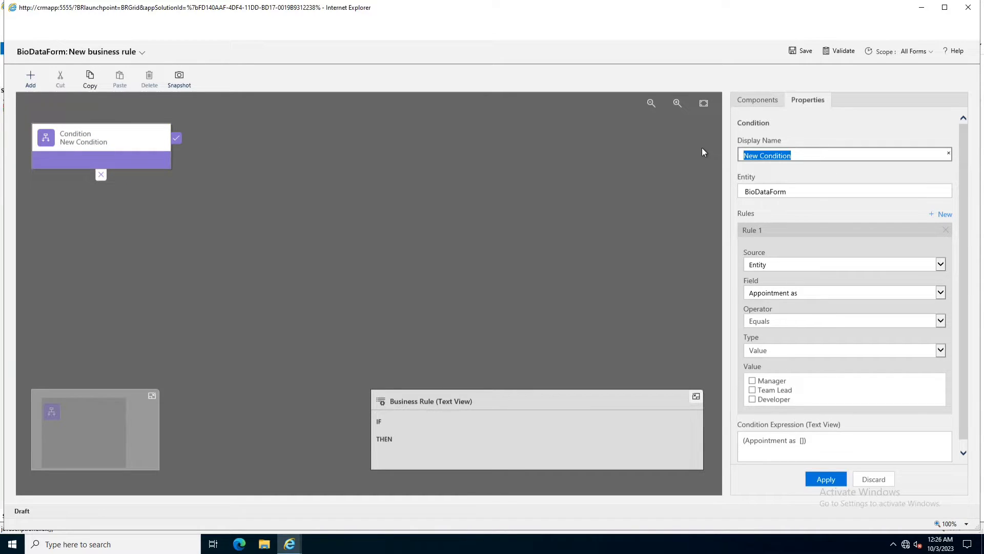
type("Recommendation")
Set the condition's rule to the Experience field equals <5yrs and apply it
left_click(788, 262)
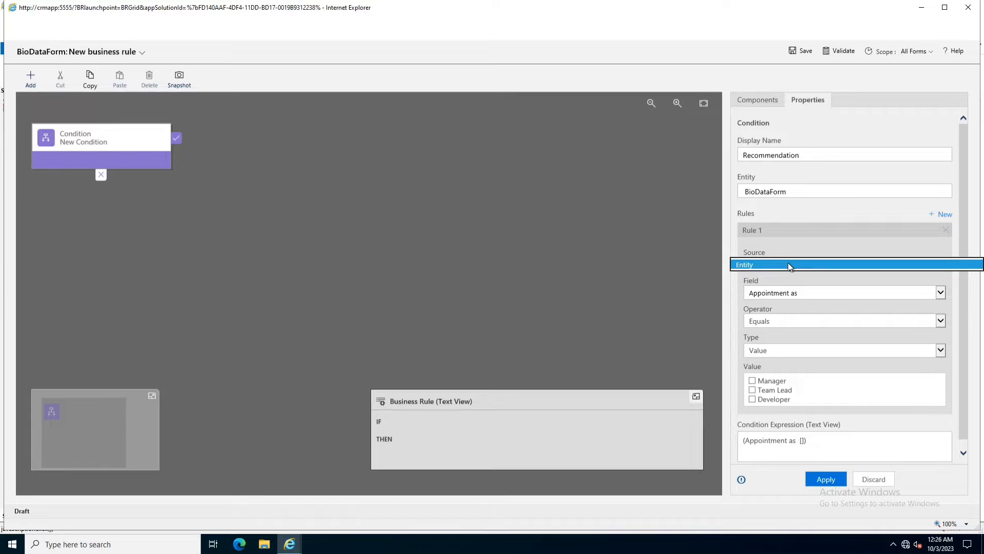
left_click(788, 262)
left_click(793, 292)
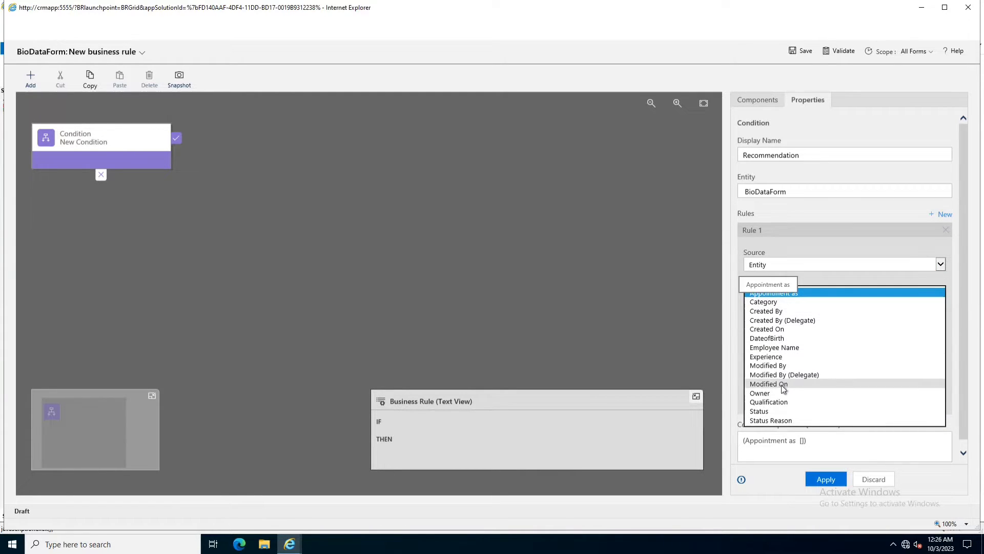
left_click(784, 356)
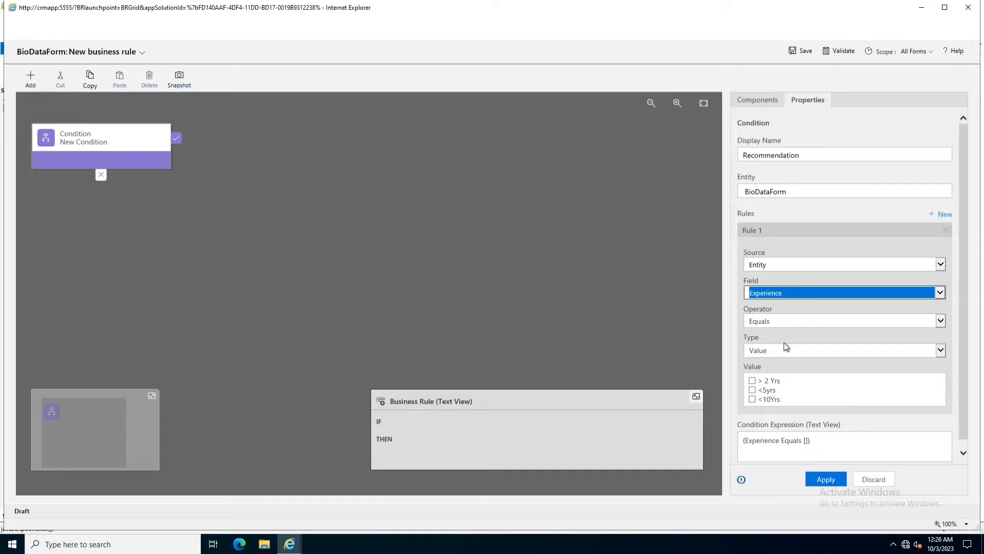
left_click(753, 381)
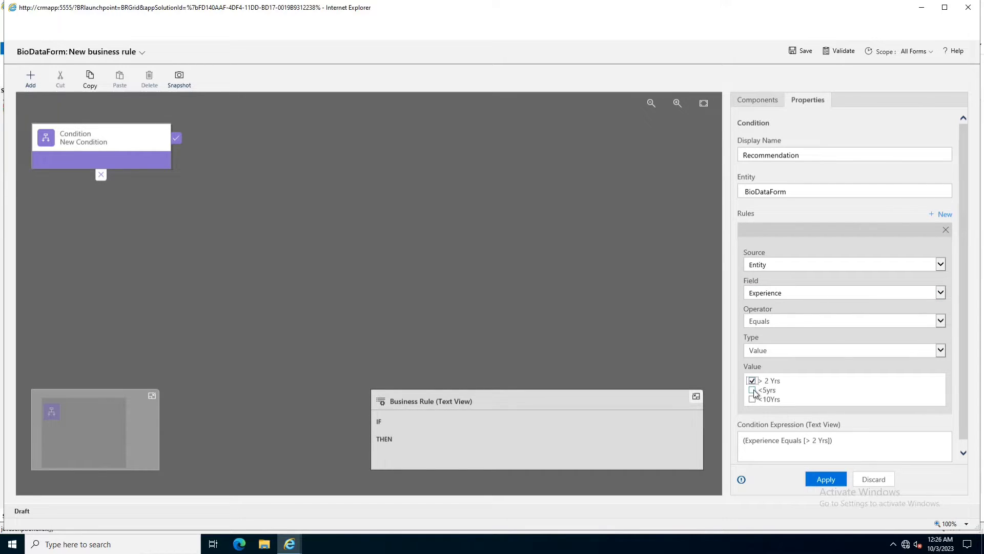
left_click(752, 390)
left_click(752, 380)
left_click(828, 482)
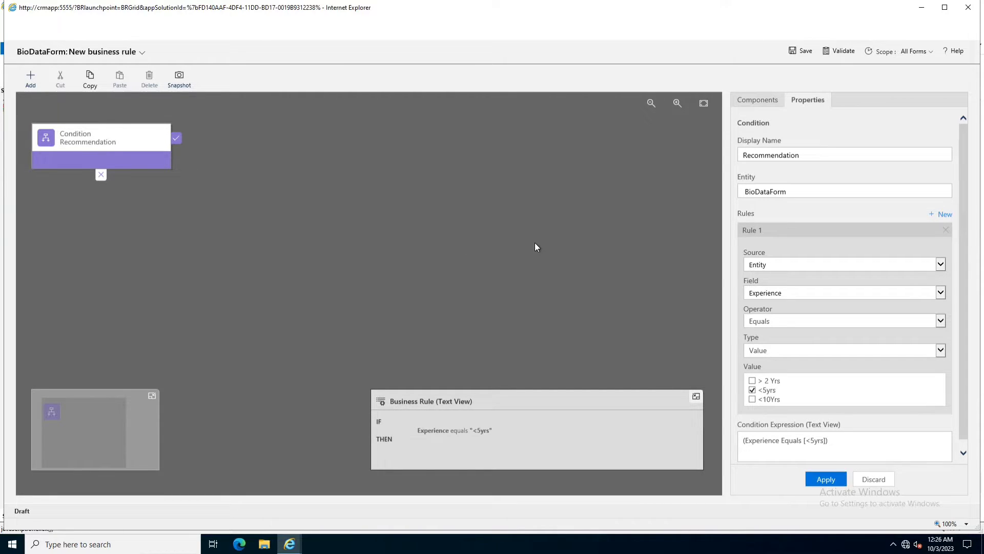
Add a Recommendation action to the true branch of the Recommendation condition
left_click(40, 82)
left_click(45, 139)
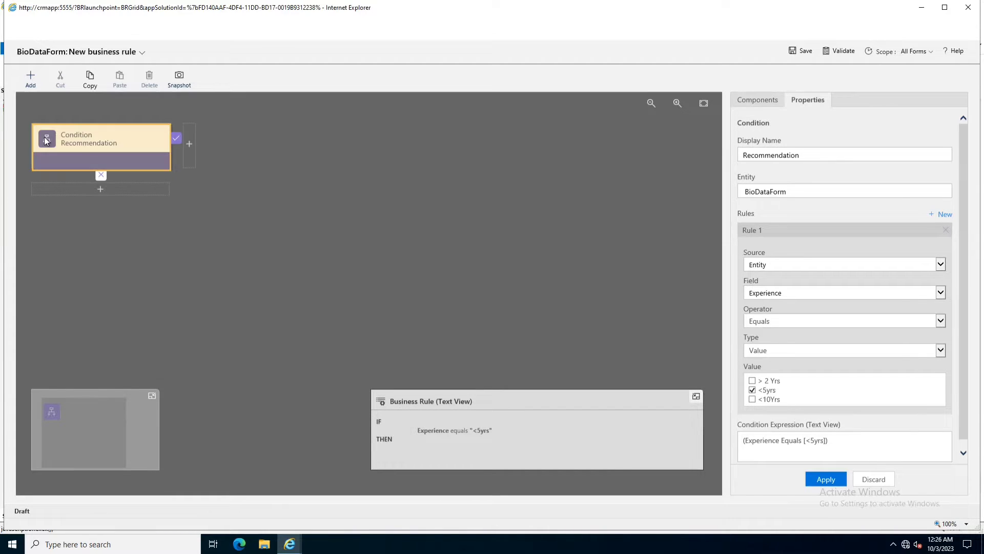
left_click(196, 145)
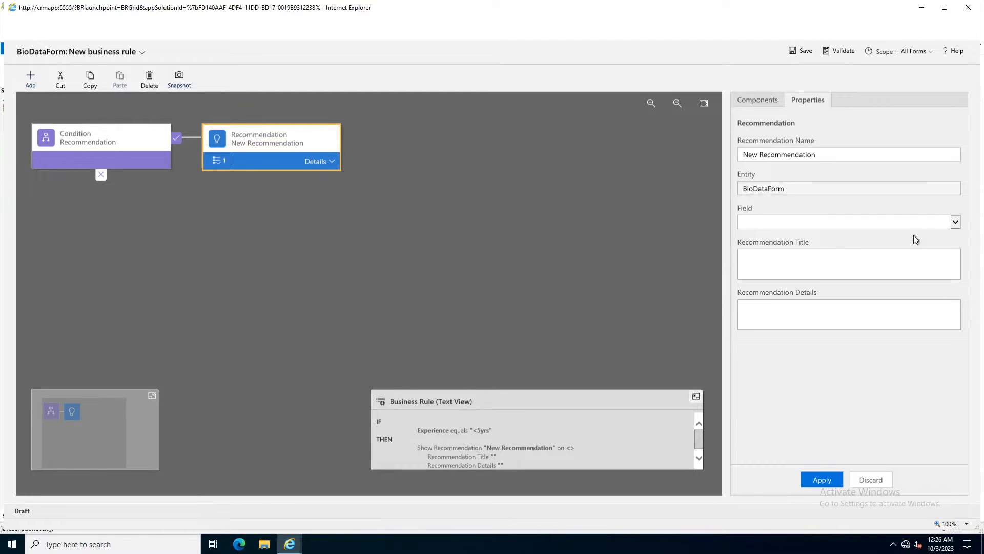
Name the new recommendation Recommendation As Manager and set its field to Appointment as
left_click(833, 155)
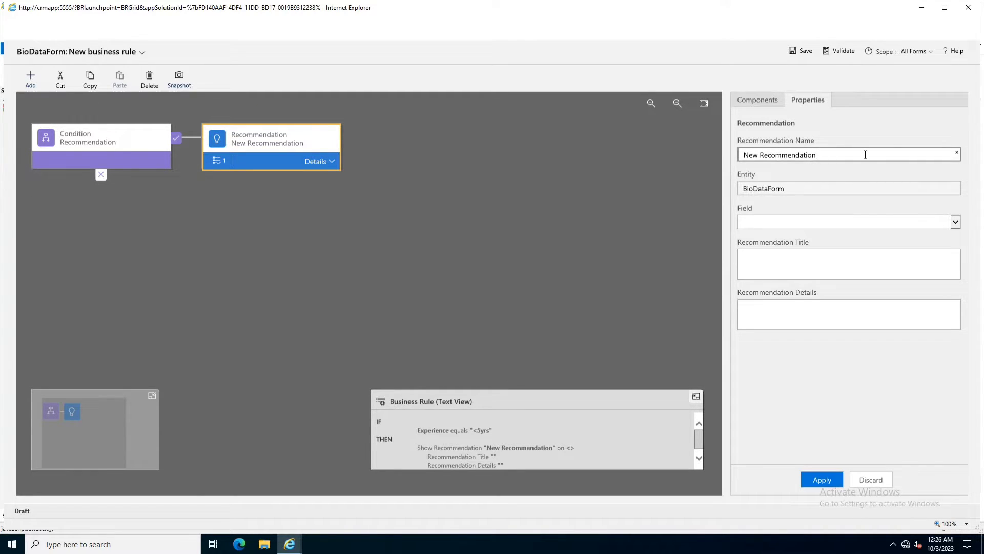
key("Delete")
key("Delete")
key("Delete")
key("Delete")
key("Delete")
type("R")
type(" As Manager")
key("BackSpace")
key("BackSpace")
key("BackSpace")
key("BackSpace")
key("BackSpace")
key("BackSpace")
key("BackSpace")
key("BackSpace")
type("Manager")
left_click(805, 224)
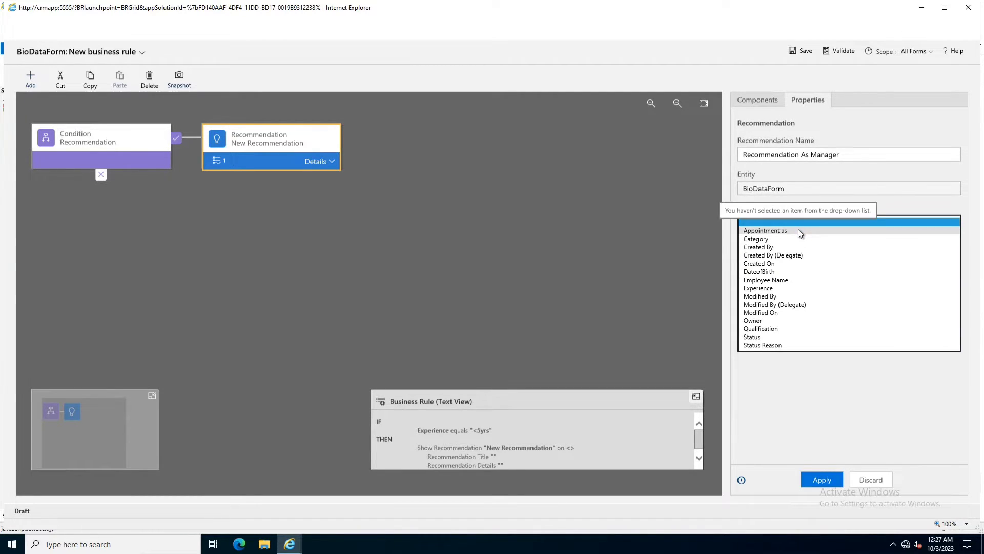
left_click(799, 230)
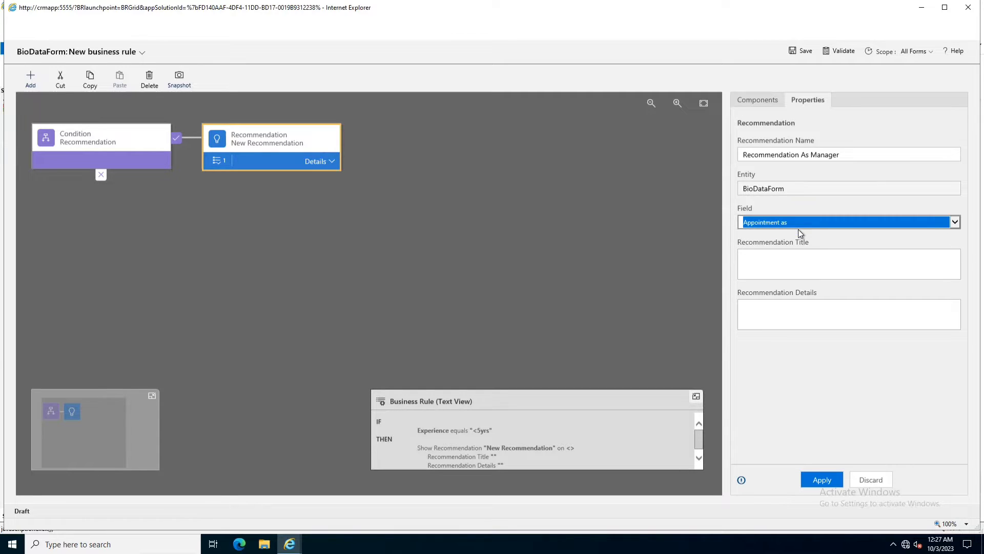
Title the recommendation System Suggestion, enter the details "You may appoint the employer as Manager as hi fulfills criteria of > 5 Yrs Experience", and apply
left_click(801, 257)
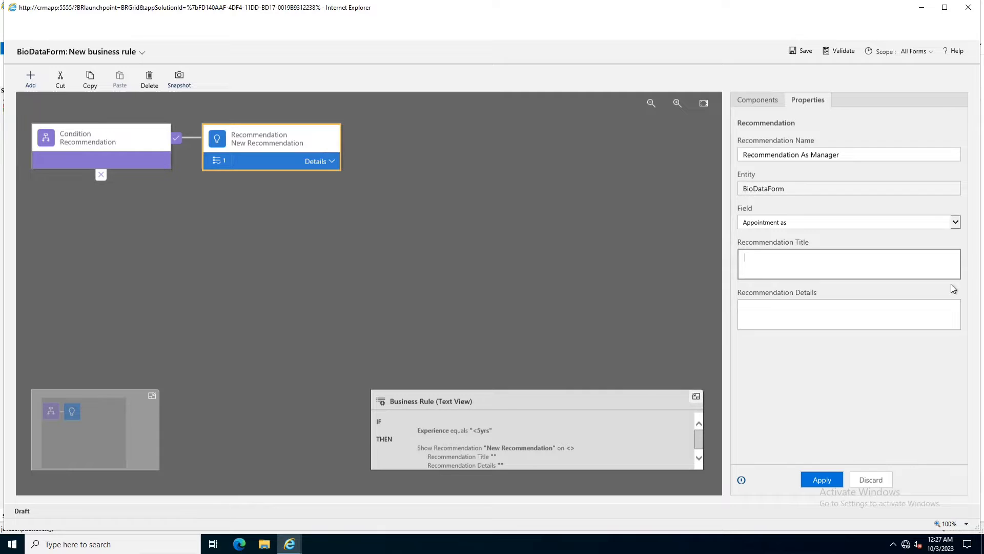
type("System Suggestion")
left_click(814, 321)
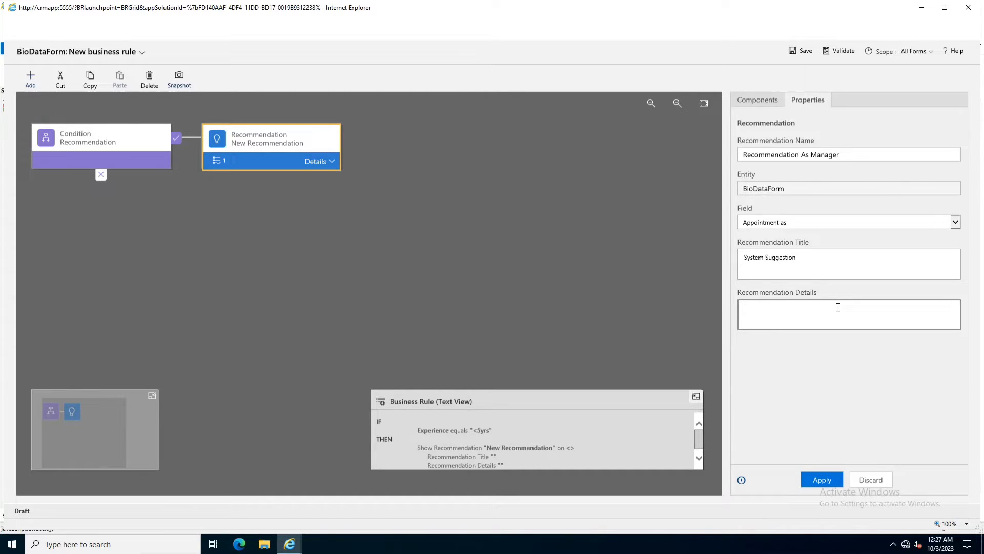
type("You may appoint the employer as Manager as hi fulfills criteria of")
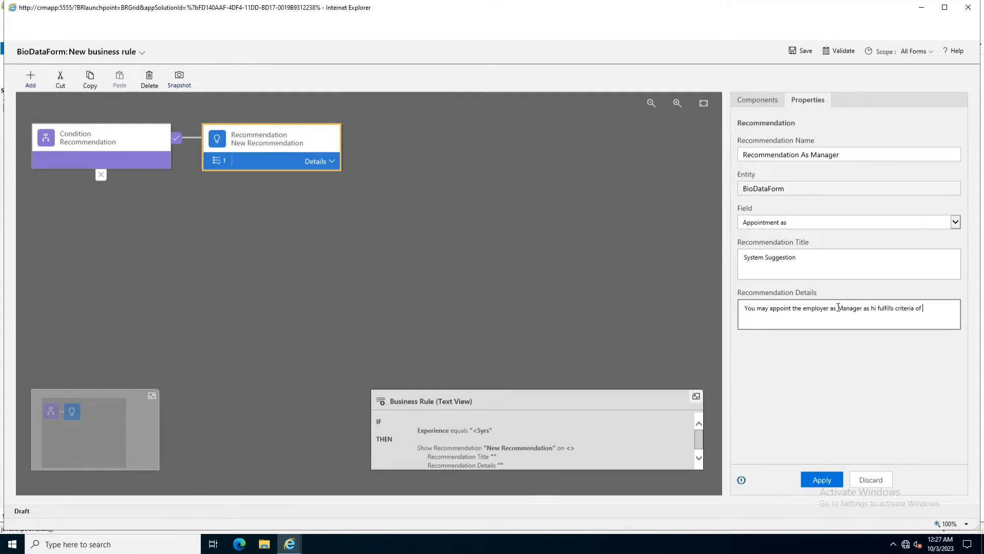
type(" gre")
type("t")
key("BackSpace")
key("BackSpace")
key("BackSpace")
key("BackSpace")
type("> 5 Yrs Experience")
left_click(819, 481)
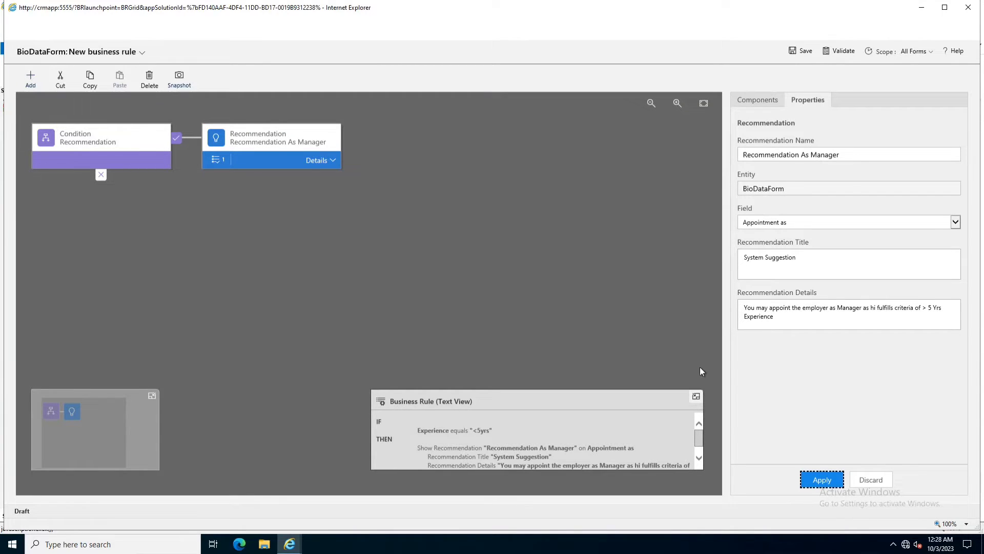
Configure the recommendation's nested action to set the Appointment as field to the value Manager, and apply it
left_click(331, 159)
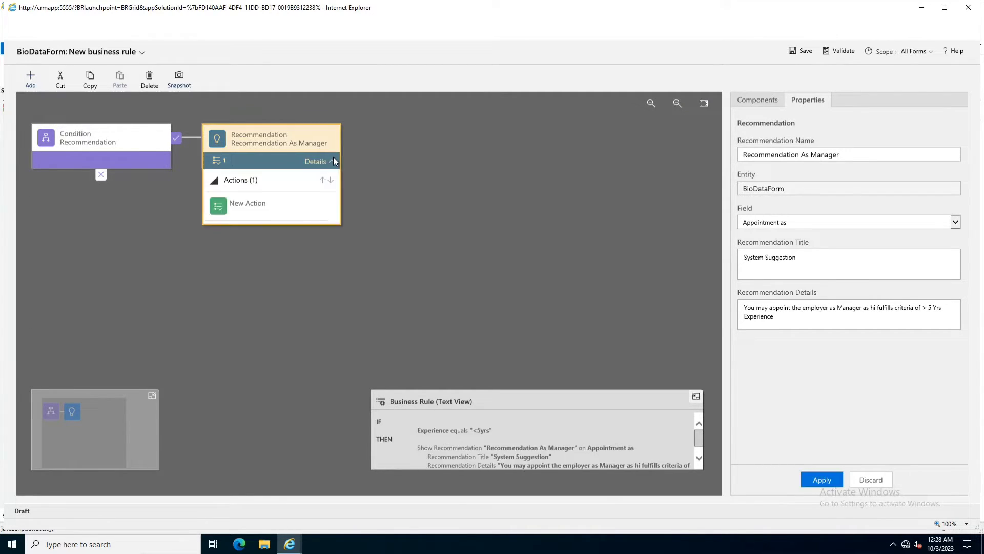
left_click(219, 209)
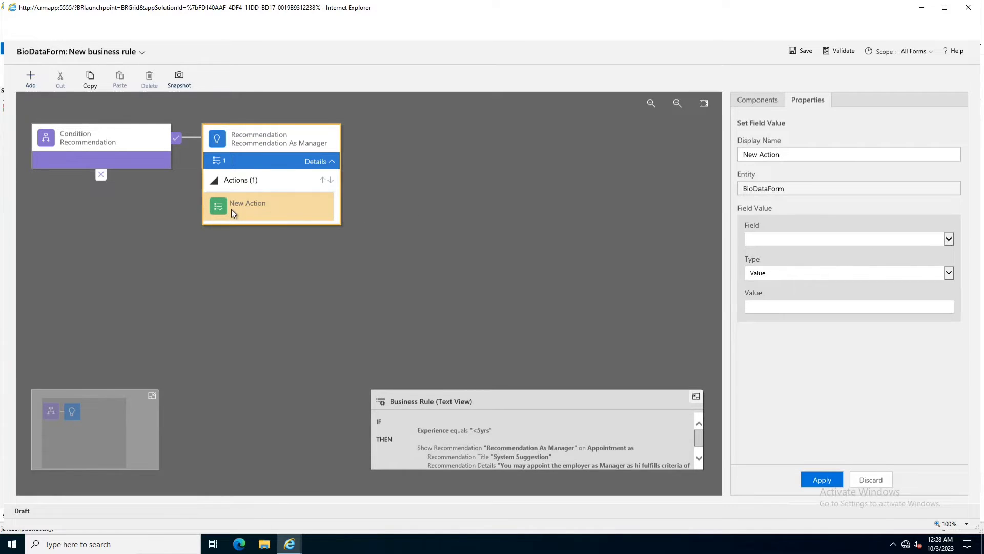
left_click(948, 239)
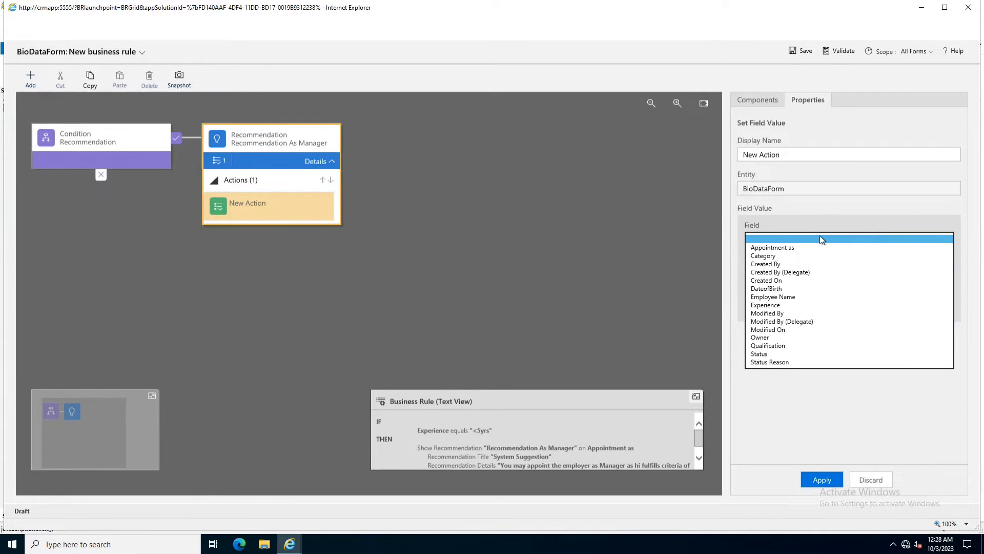
left_click(769, 248)
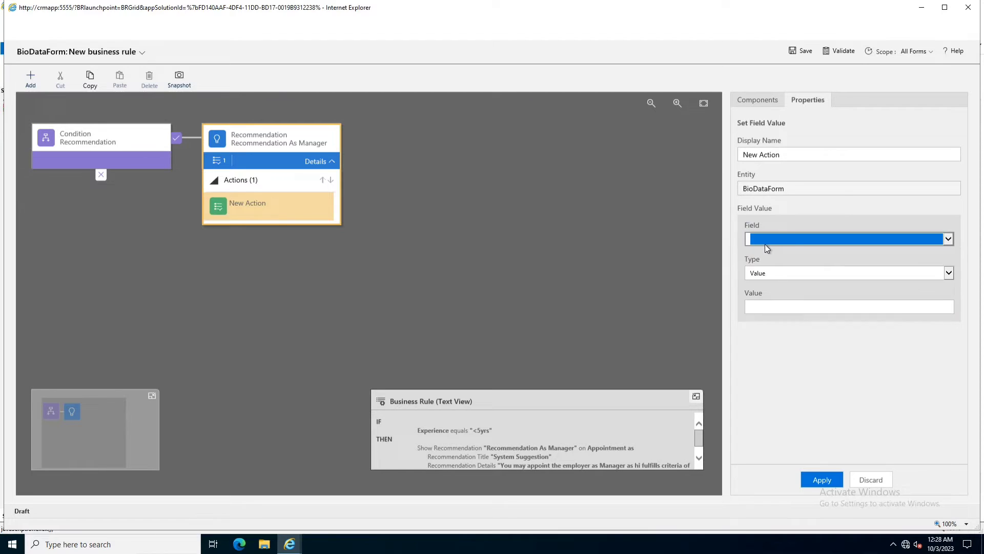
left_click(865, 275)
left_click(866, 275)
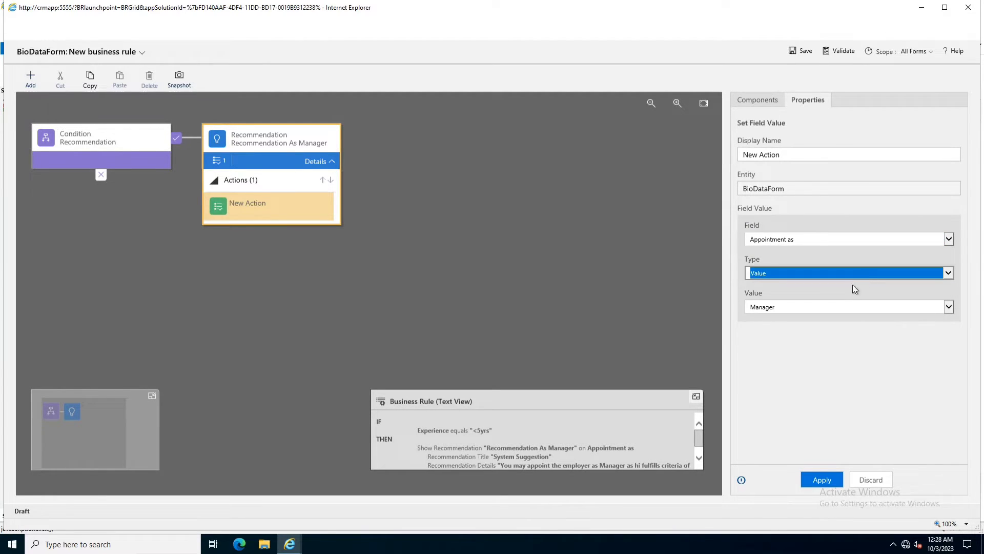
left_click(832, 309)
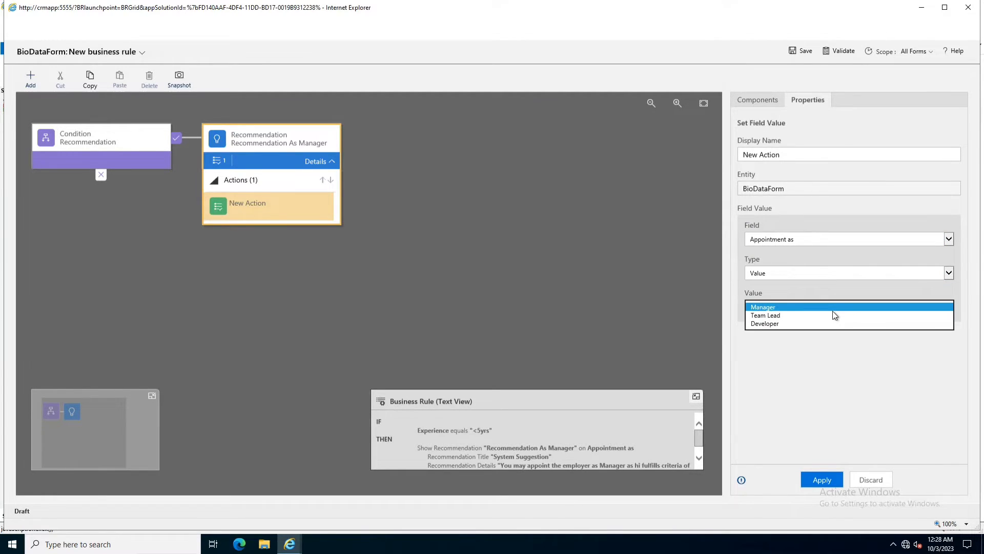
left_click(782, 307)
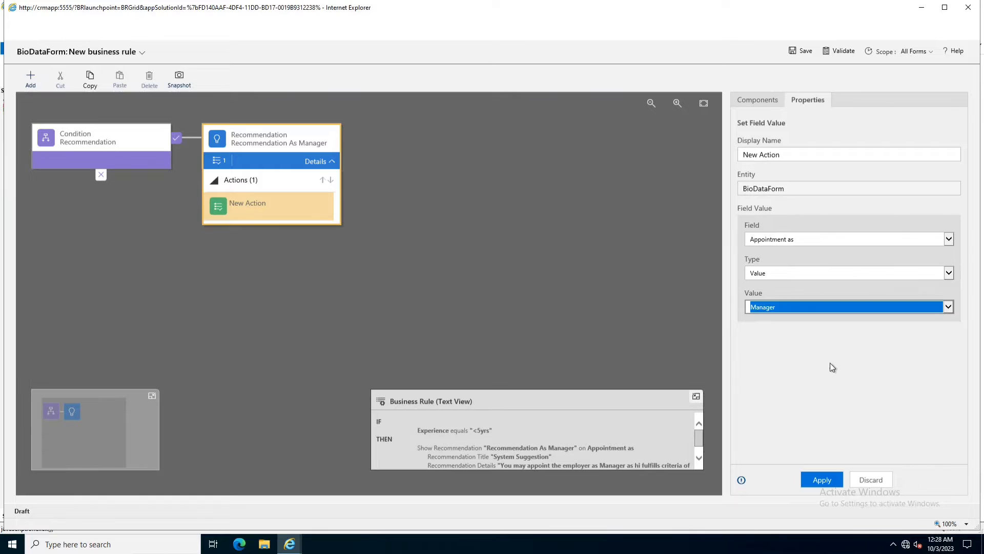
left_click(822, 481)
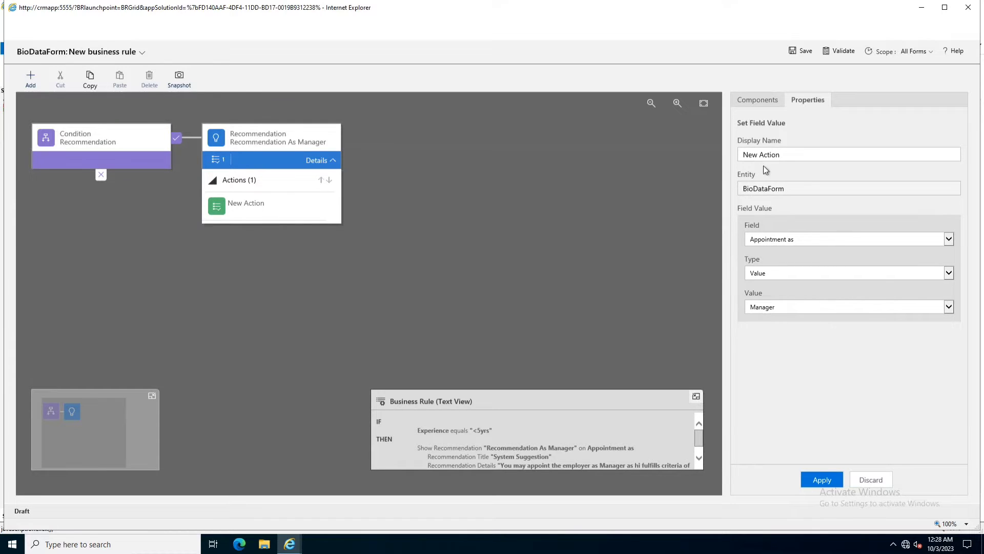
Validate and save the business rule, activate it and close its editor window
left_click(844, 50)
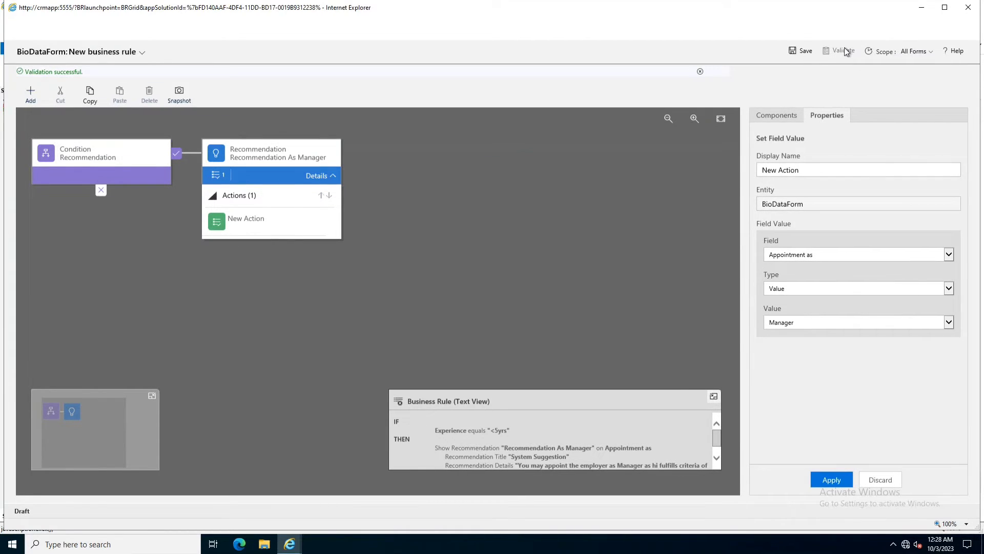
left_click(802, 51)
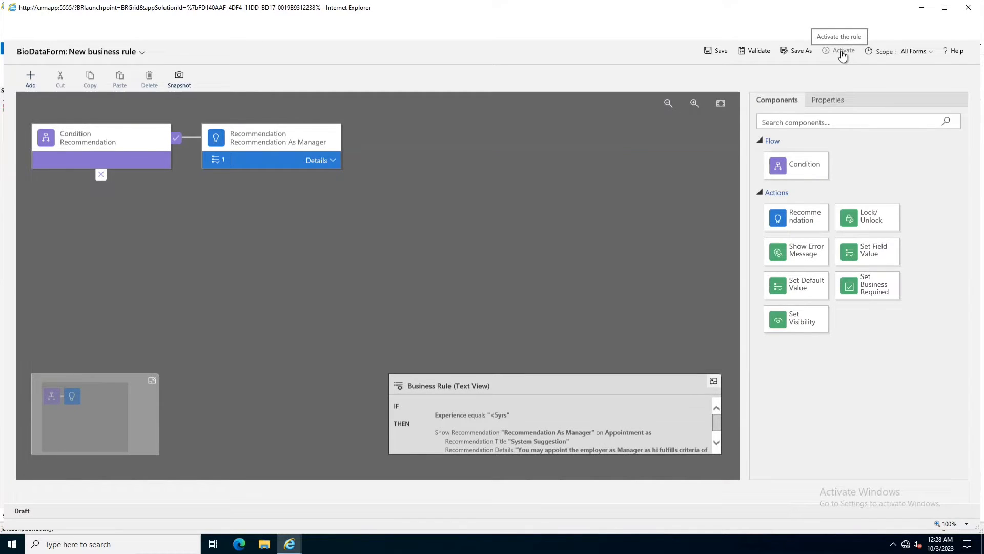
left_click(842, 52)
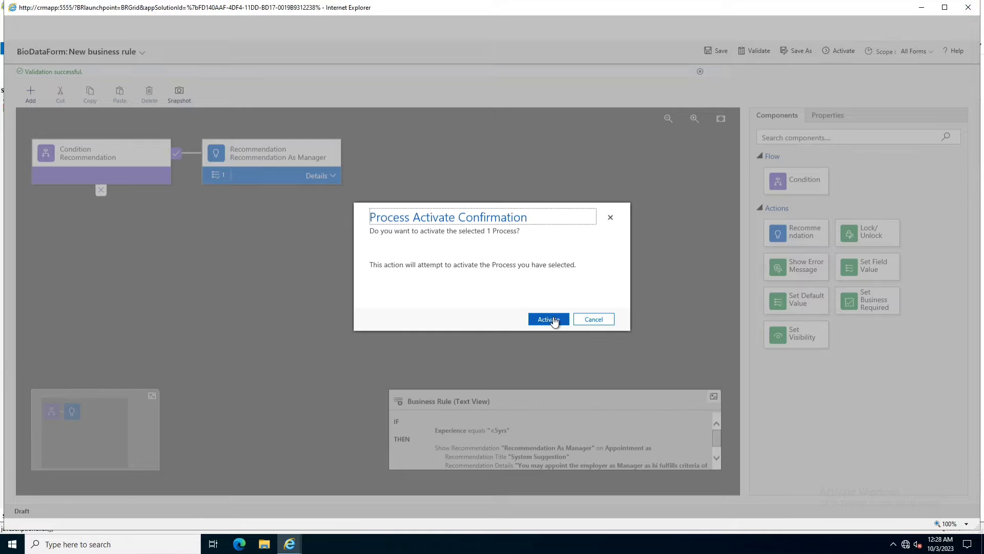
left_click(548, 319)
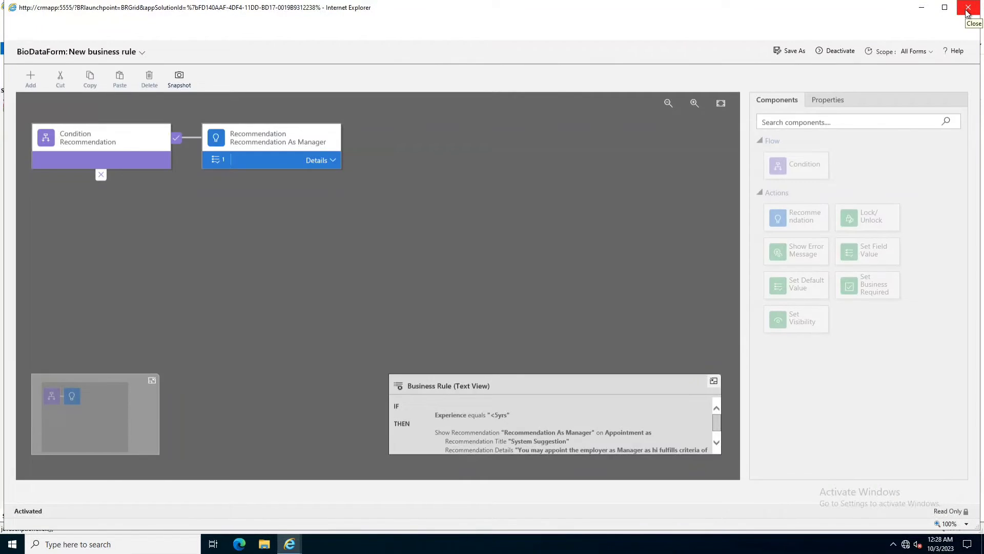
left_click(968, 7)
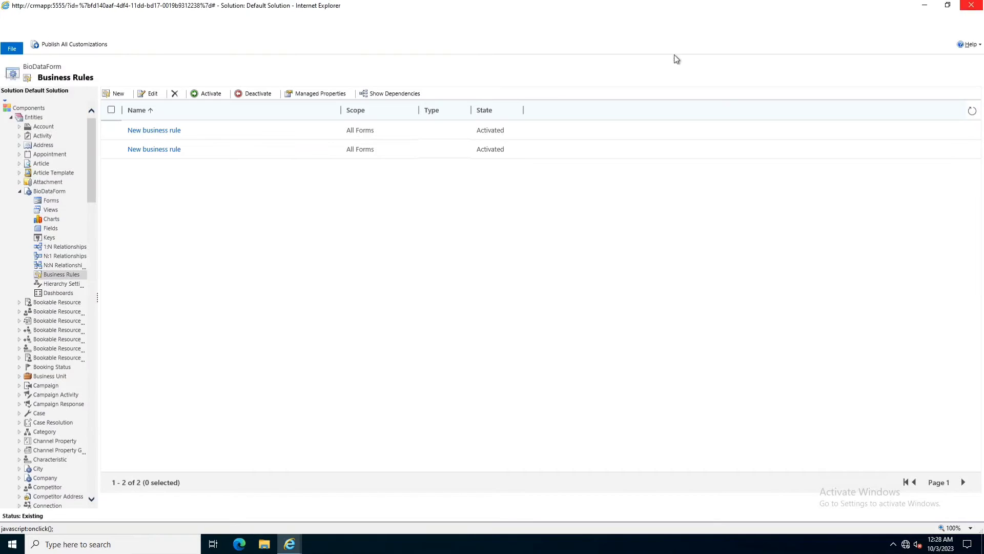
Publish all customizations and close the Default Solution window
left_click(112, 131)
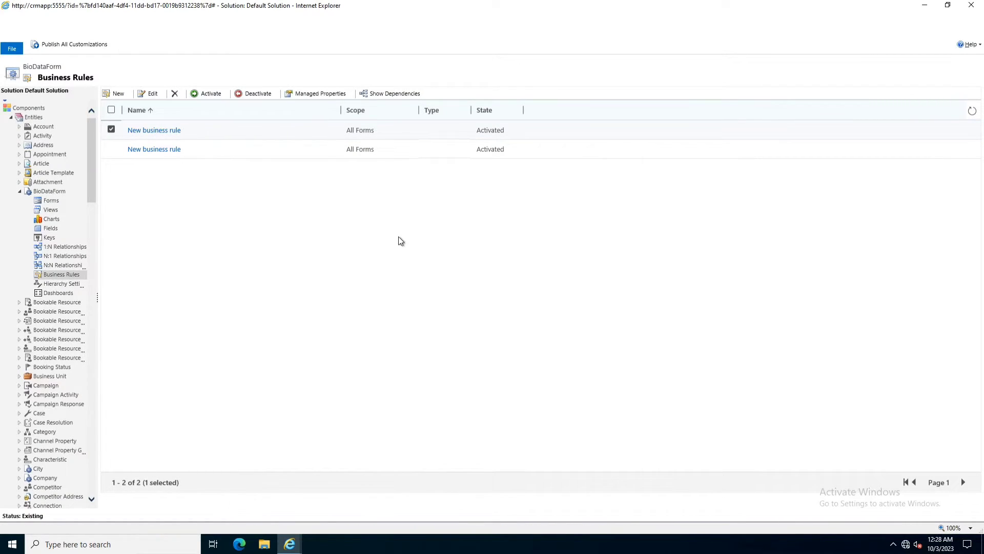
left_click(82, 45)
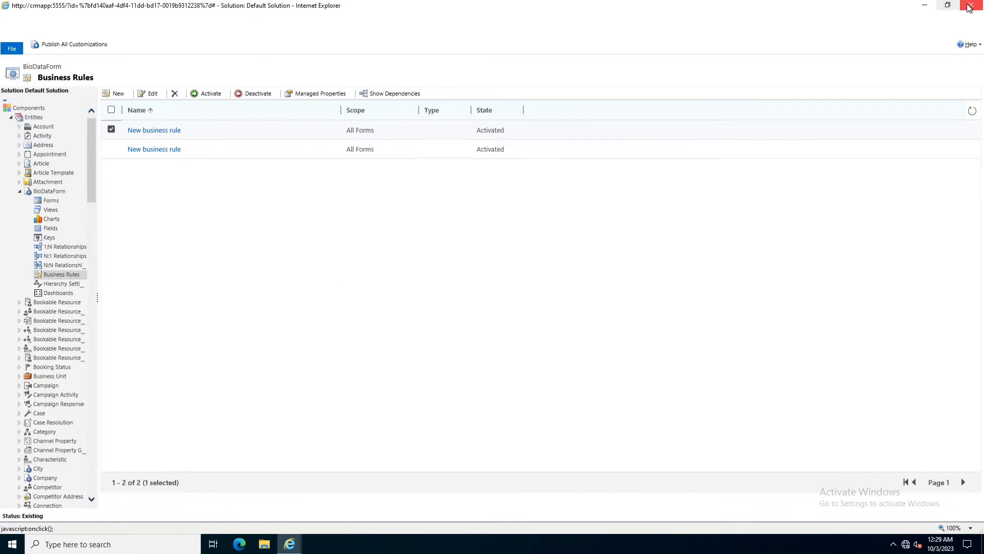
left_click(971, 5)
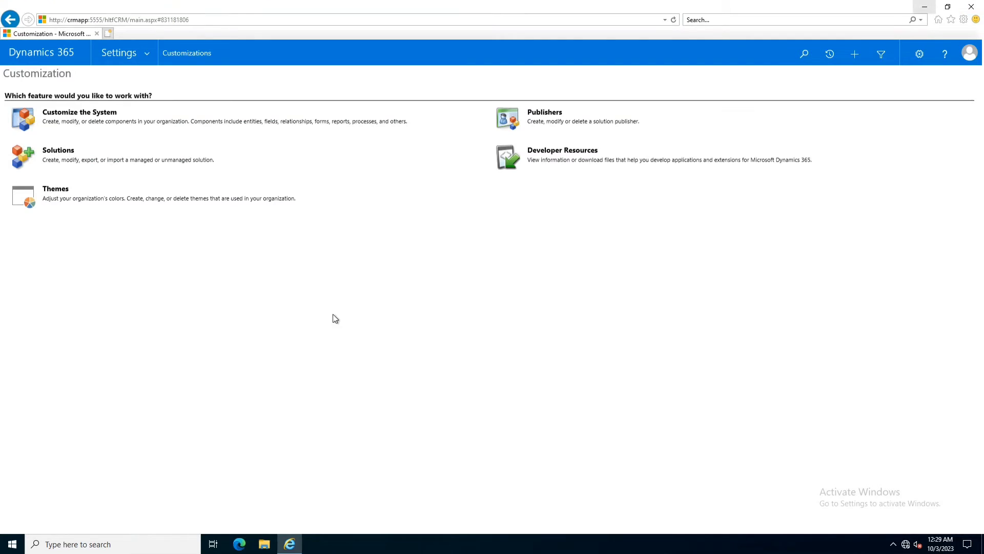
Open the CustomModule area with its BiodataForms list and refresh the page
left_click(152, 53)
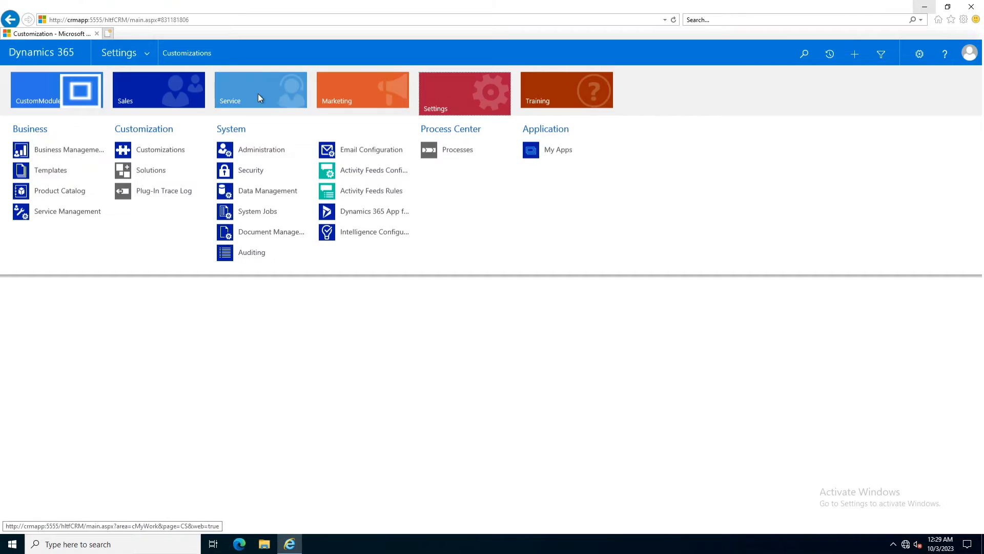
left_click(60, 95)
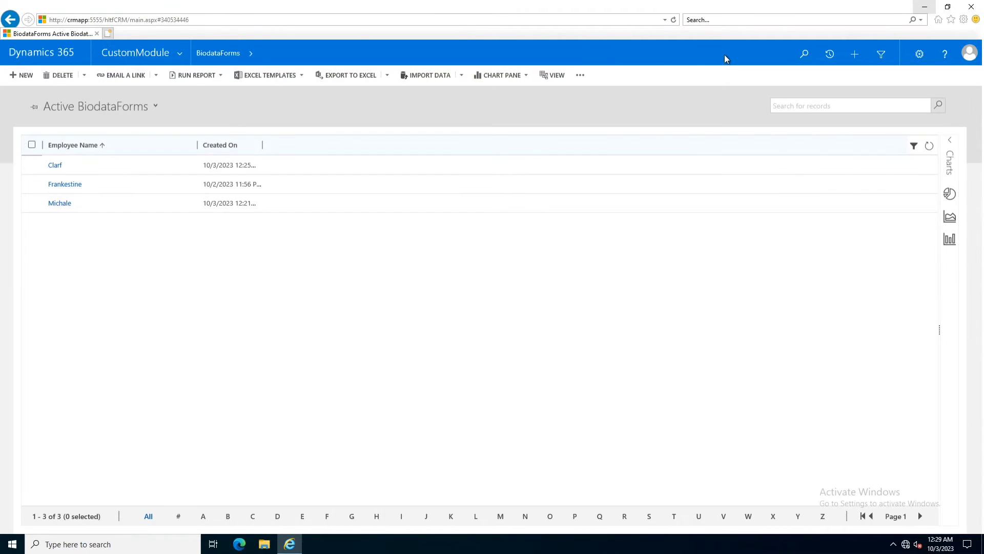
left_click(674, 19)
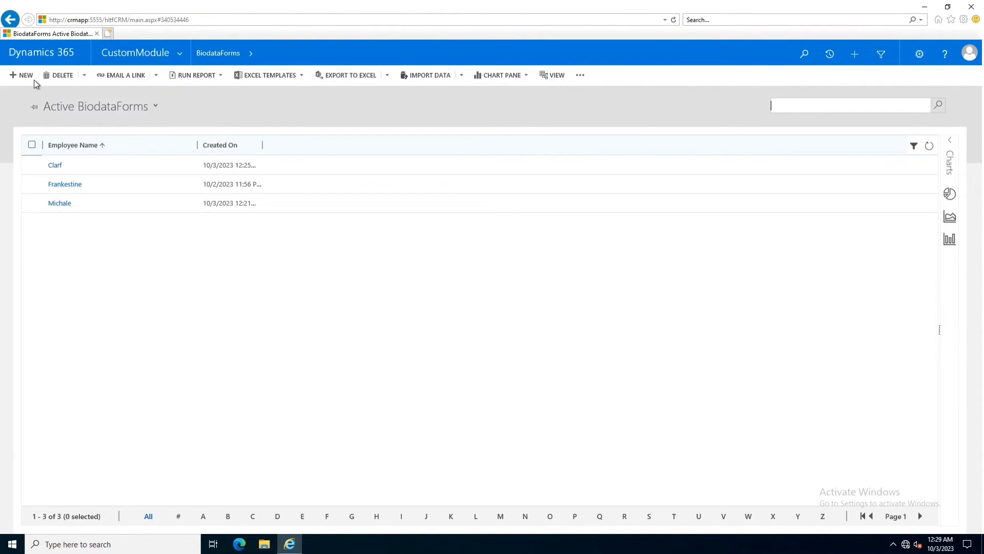
Create a new BioDataForm record and fill in the employee's name and date of birth
left_click(25, 75)
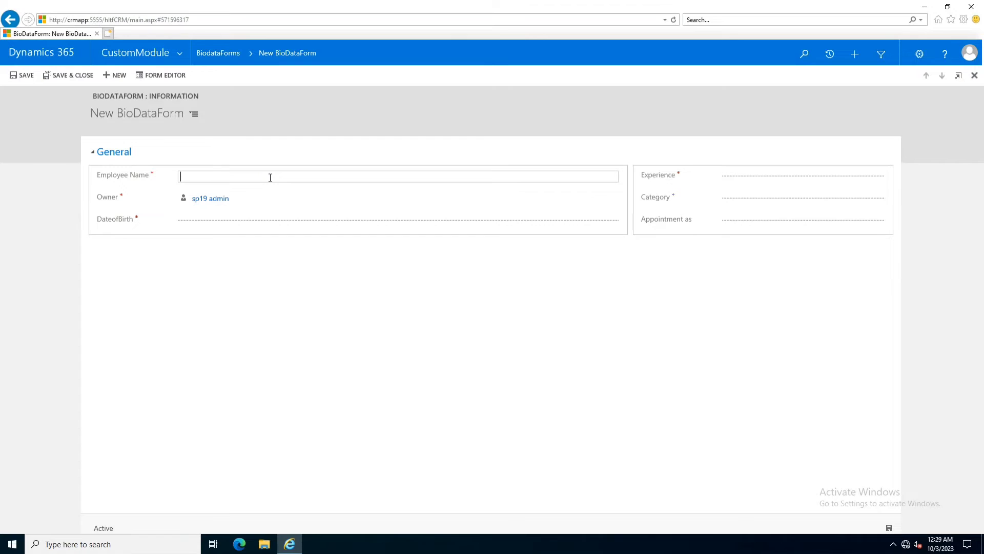
type("Saftif")
left_click(233, 219)
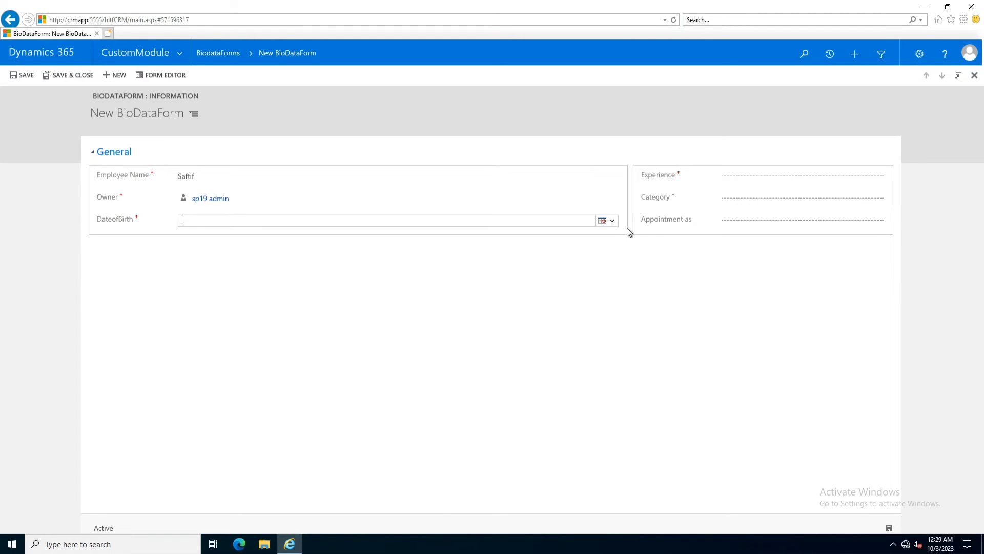
left_click(604, 224)
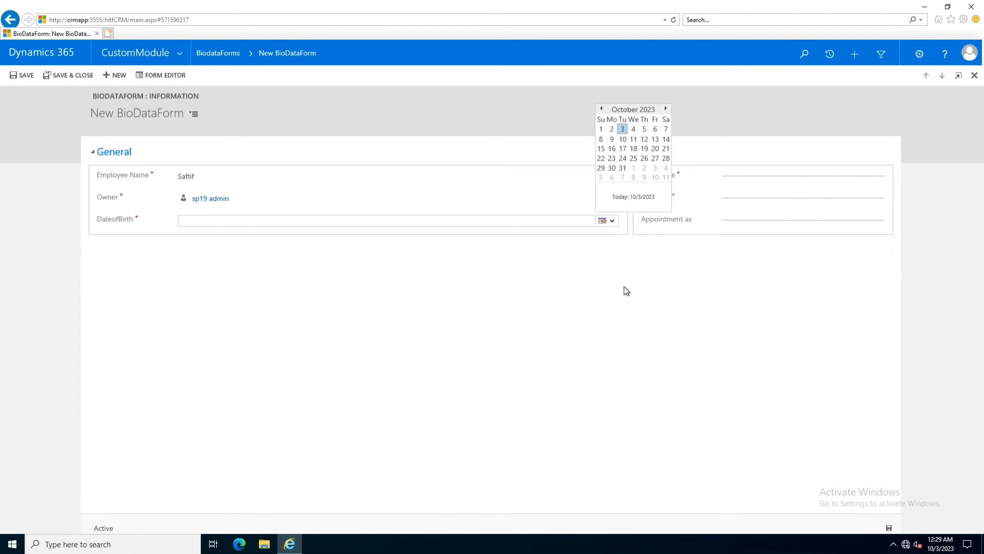
left_click(618, 111)
left_click(601, 110)
left_click(602, 110)
left_click(602, 110)
left_click(601, 110)
left_click(601, 110)
left_click(602, 109)
left_click(601, 110)
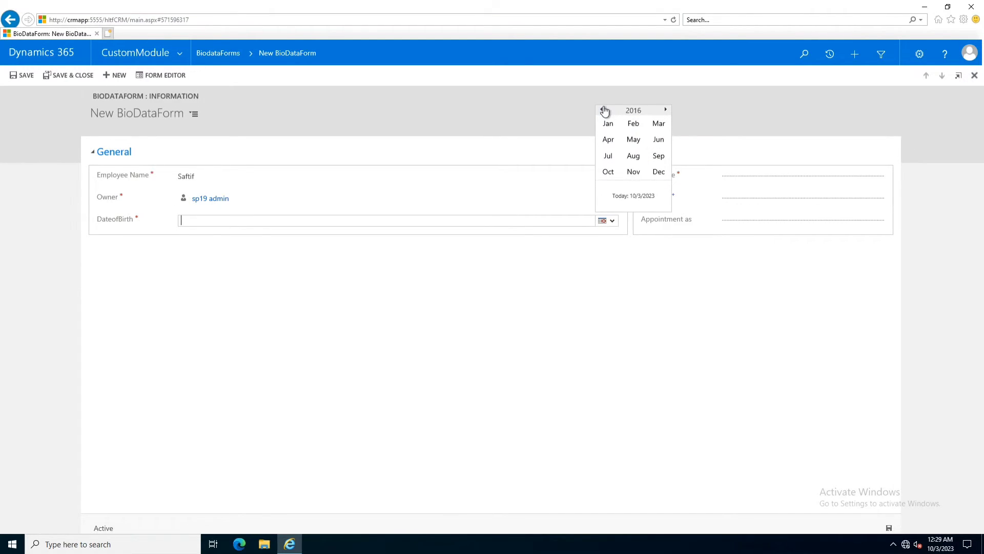
left_click(604, 109)
left_click(604, 110)
left_click(604, 109)
left_click(634, 139)
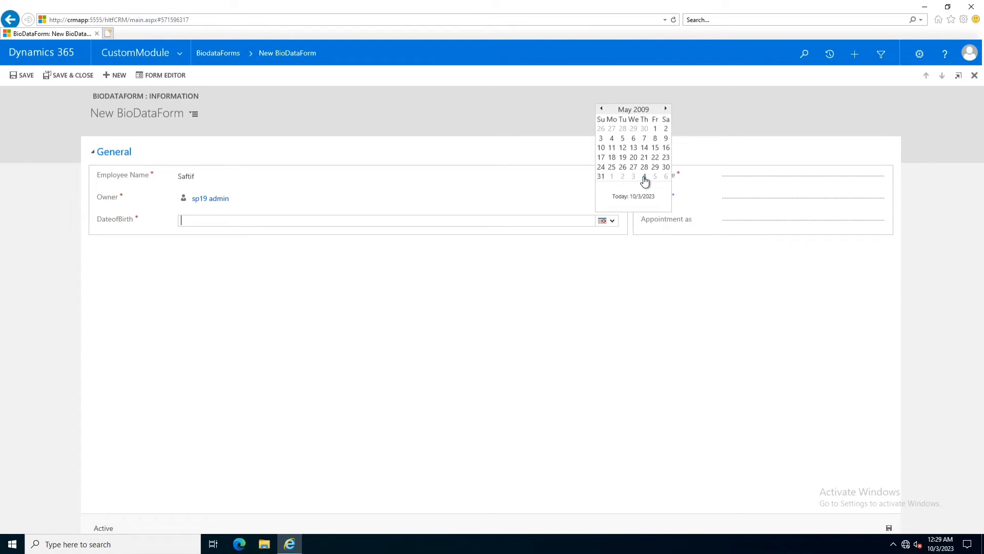
left_click(661, 144)
Try the record's Experience field with > 2 Yrs, and change it to <5yrs to trigger the recommendation
left_click(734, 175)
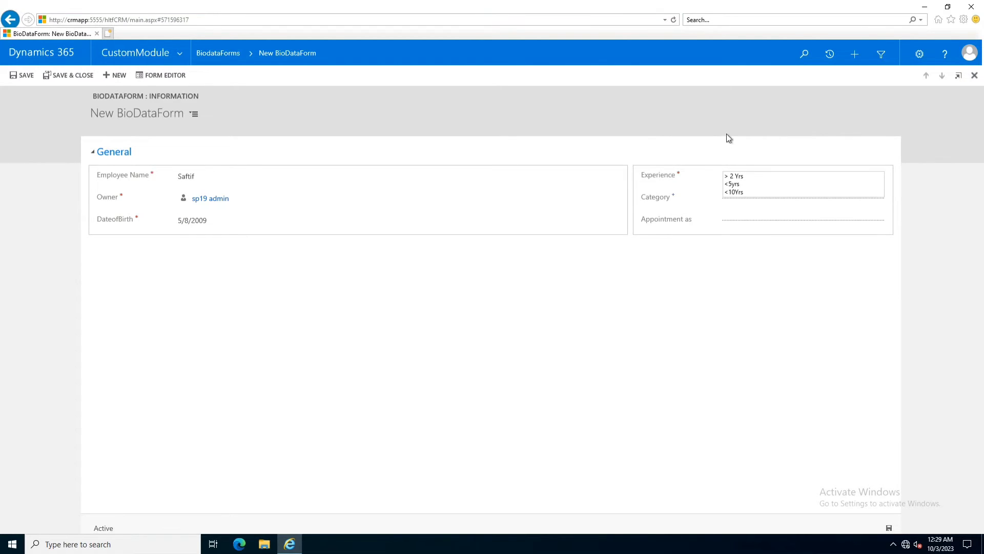
left_click(745, 176)
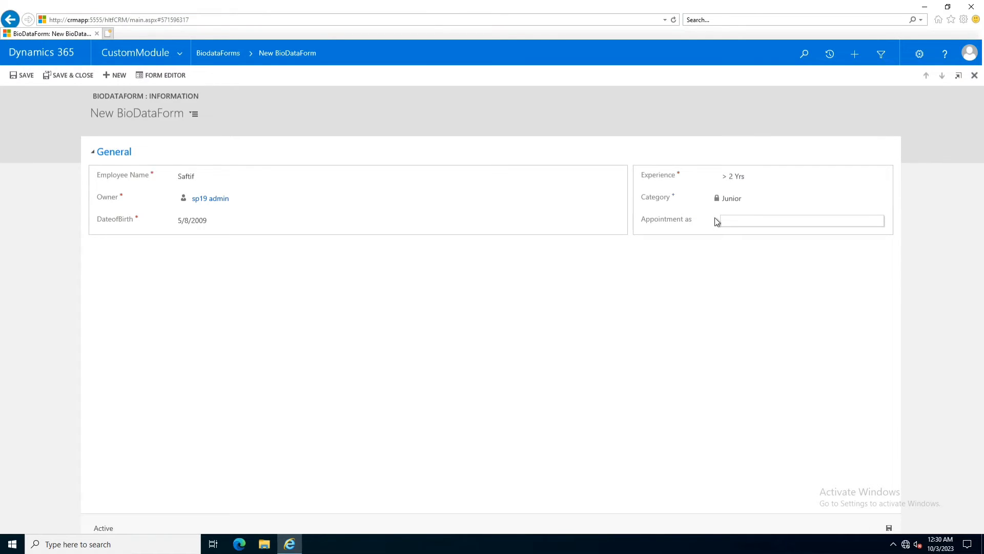
left_click(751, 177)
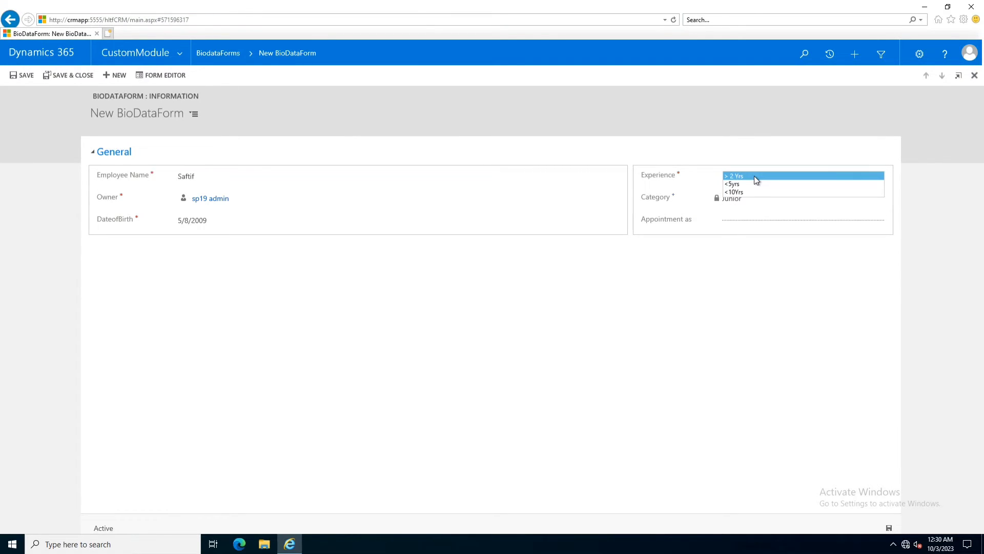
left_click(744, 184)
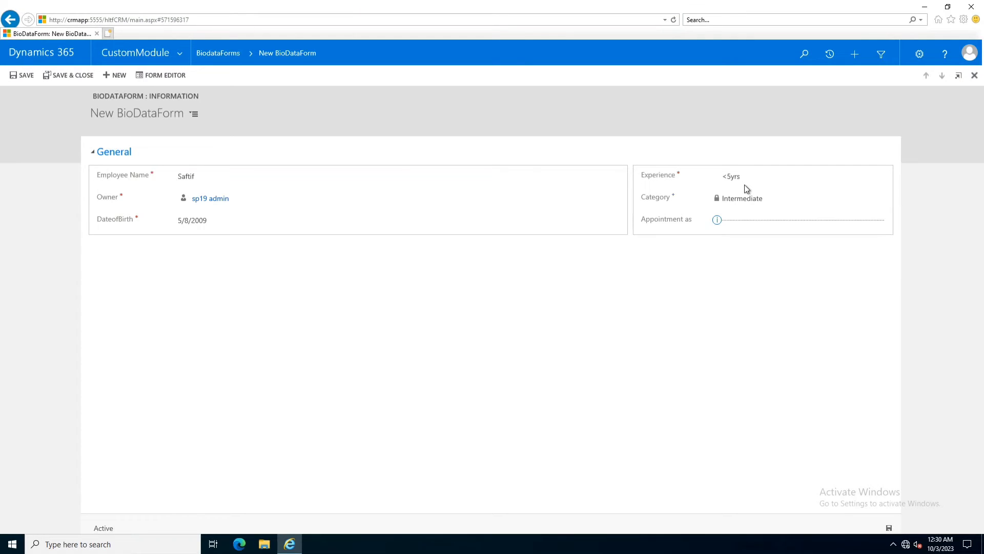
Apply the system suggestion on the Appointment as field to fill in Manager, and review the suggestion again
left_click(717, 220)
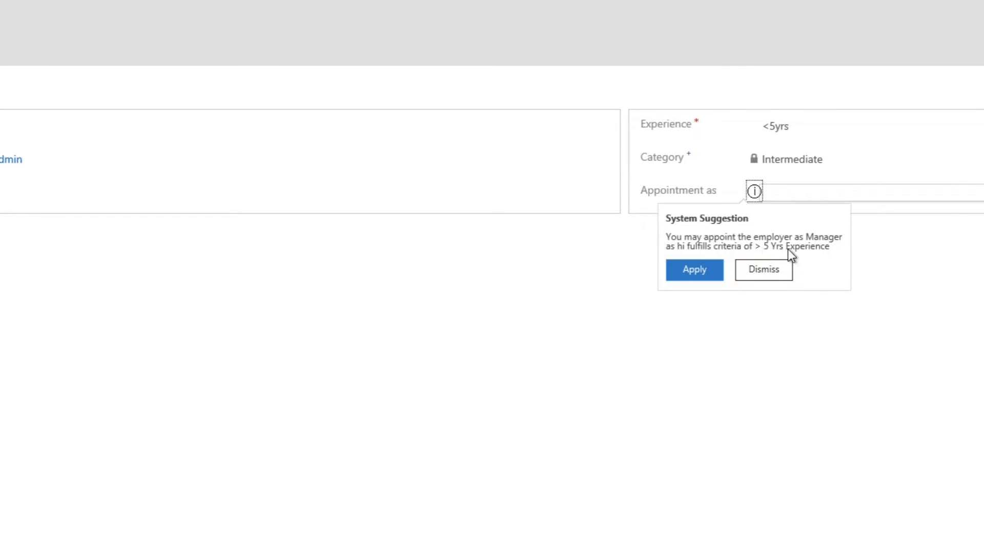
left_click(695, 271)
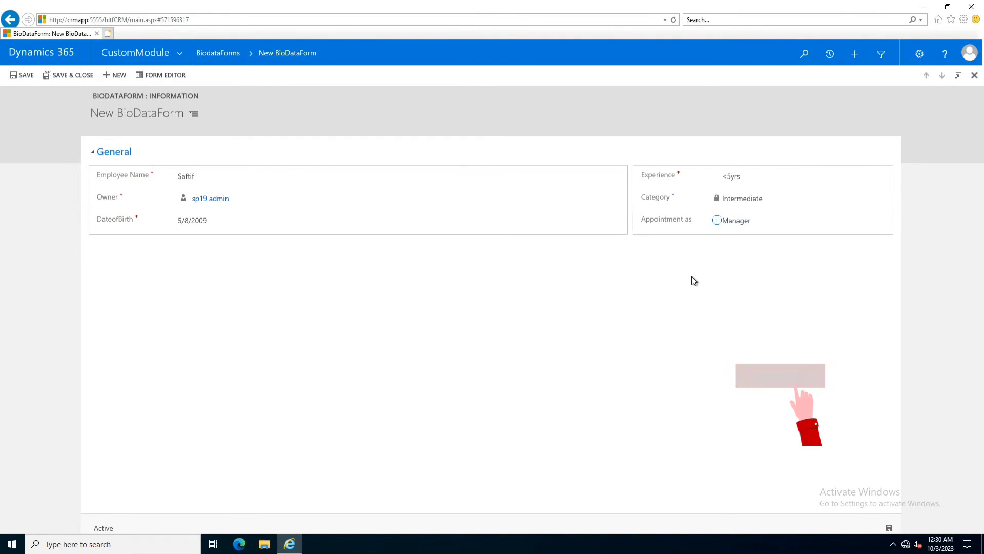
left_click(717, 221)
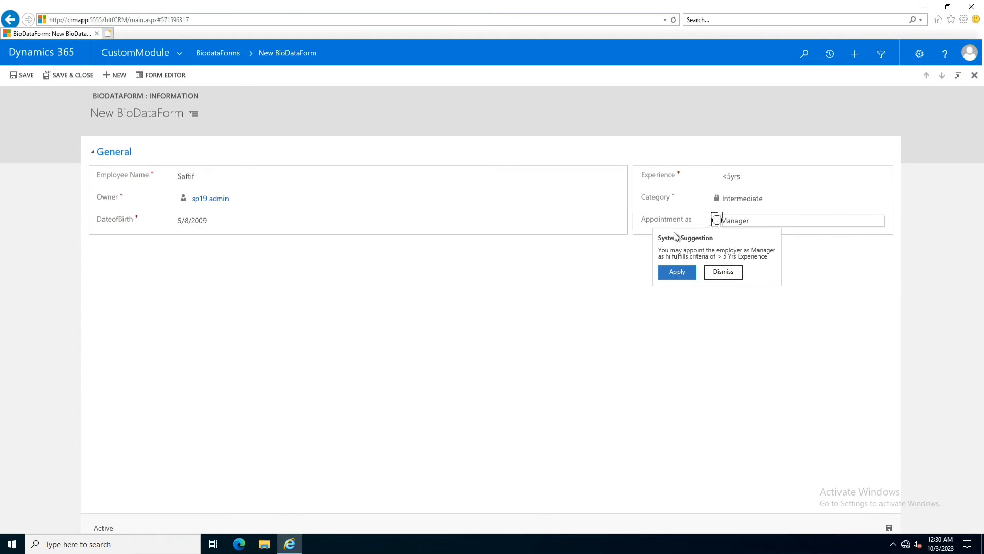
left_click(573, 277)
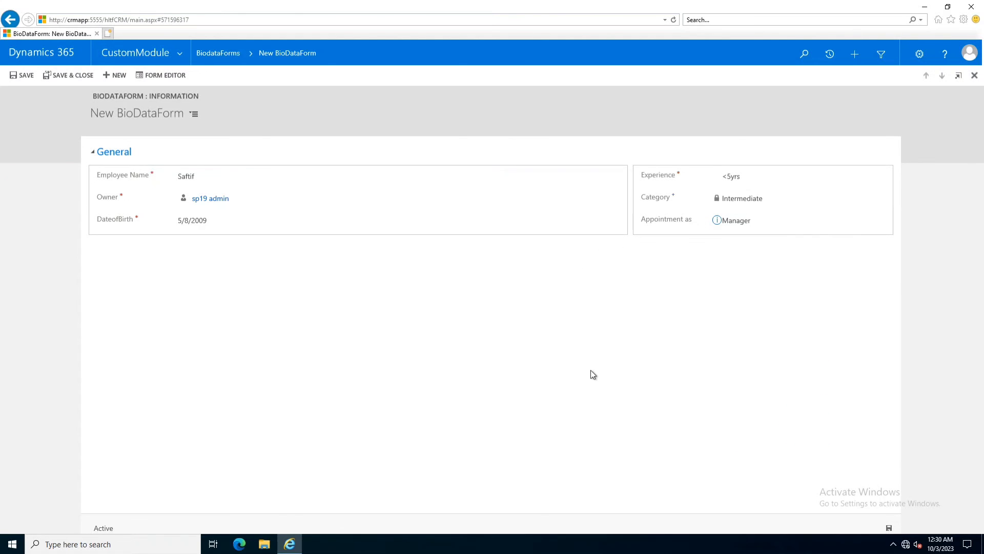